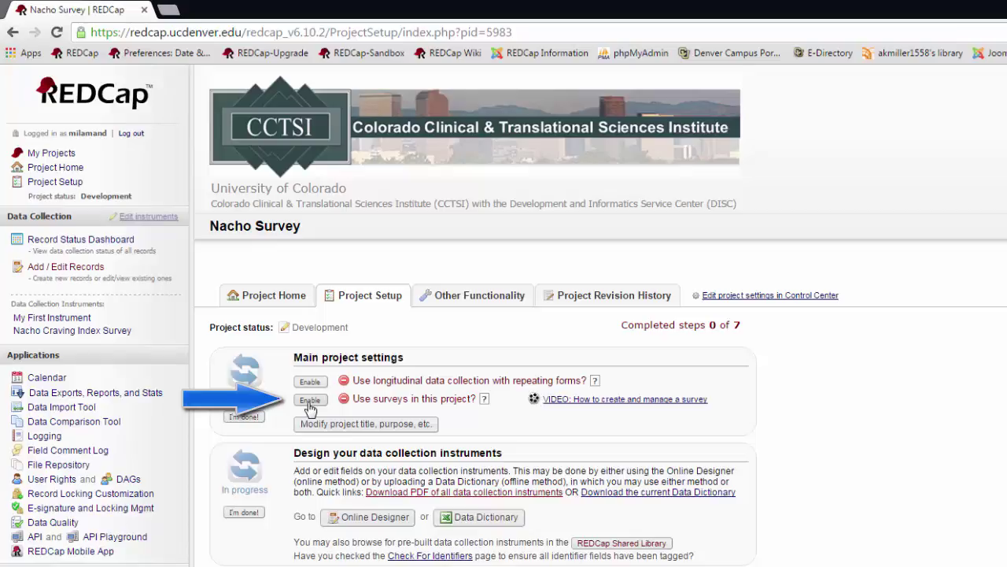
# - Enable surveys for the Nacho Survey project from Project Setup
pyautogui.click(310, 401)
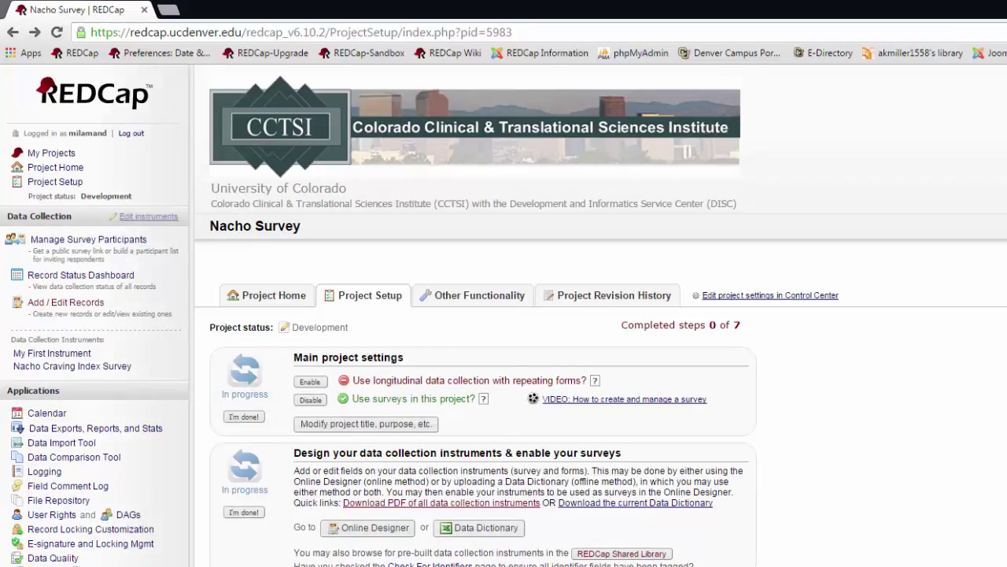
# - In the Online Designer, enable My First Instrument as a survey
pyautogui.click(347, 529)
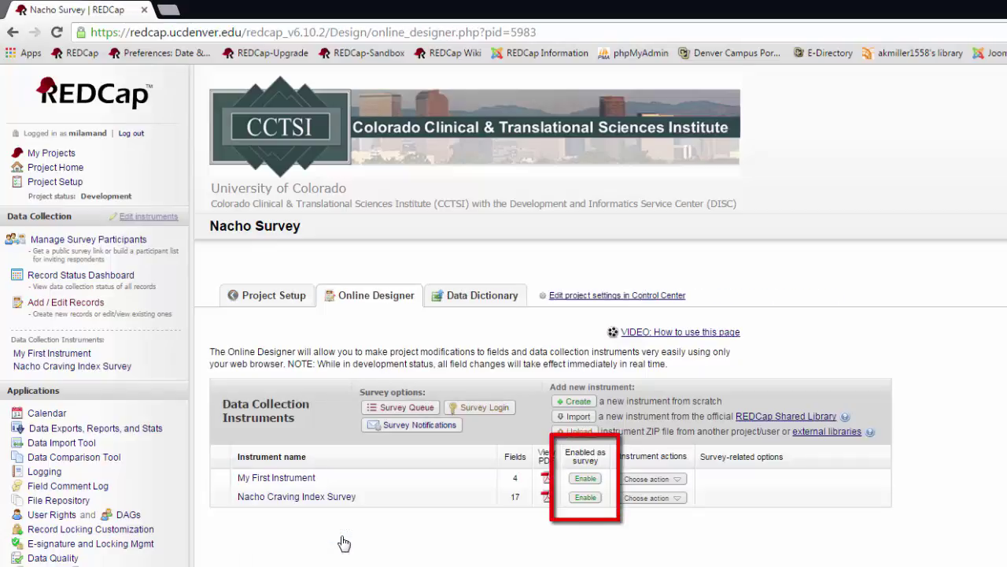
pyautogui.click(586, 477)
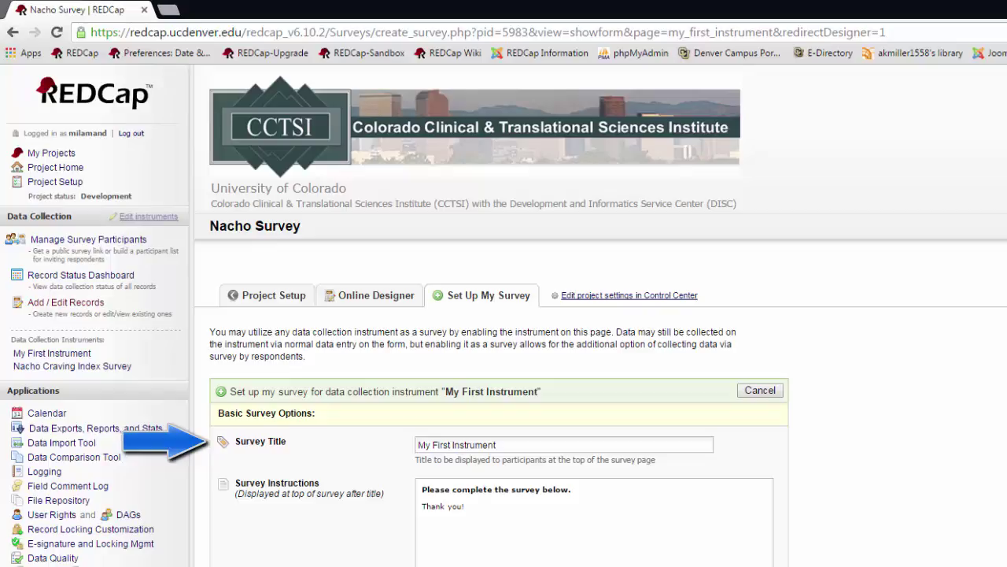
# - Replace the title 'My First Instrument' with the suggested 'Survey Quick Check'
pyautogui.doubleClick(527, 444)
pyautogui.hotkey('ctrl', 'a')
pyautogui.write('Survey')
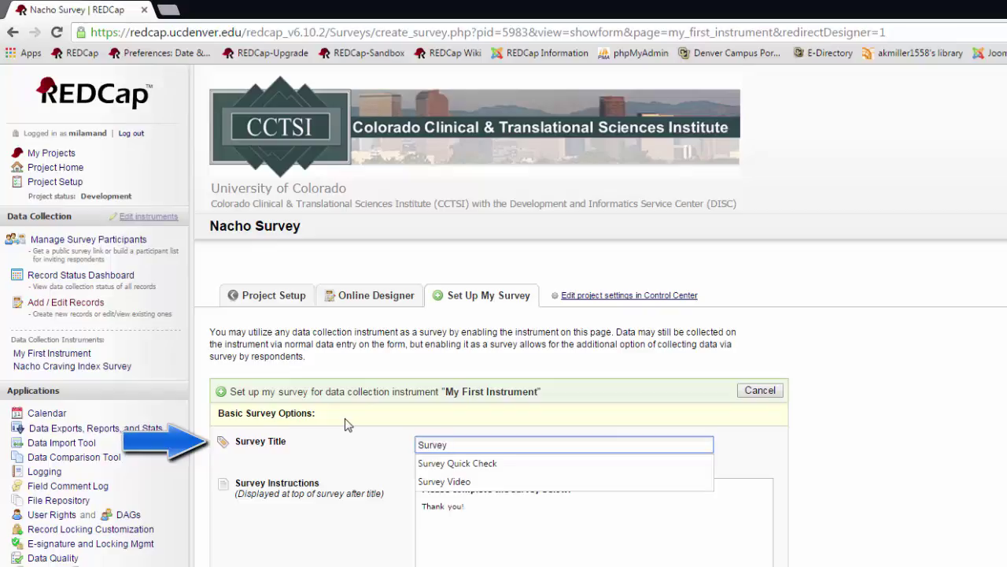
pyautogui.press('Down')
pyautogui.press('Tab')
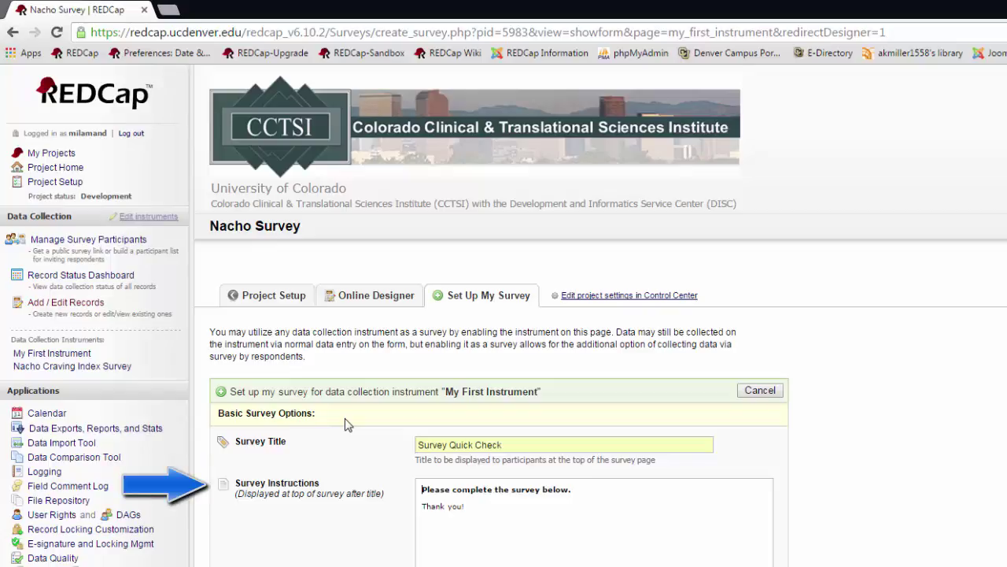
# - Set the survey text size to Very large and the font to Georgia
pyautogui.scroll(-7, 347, 425)
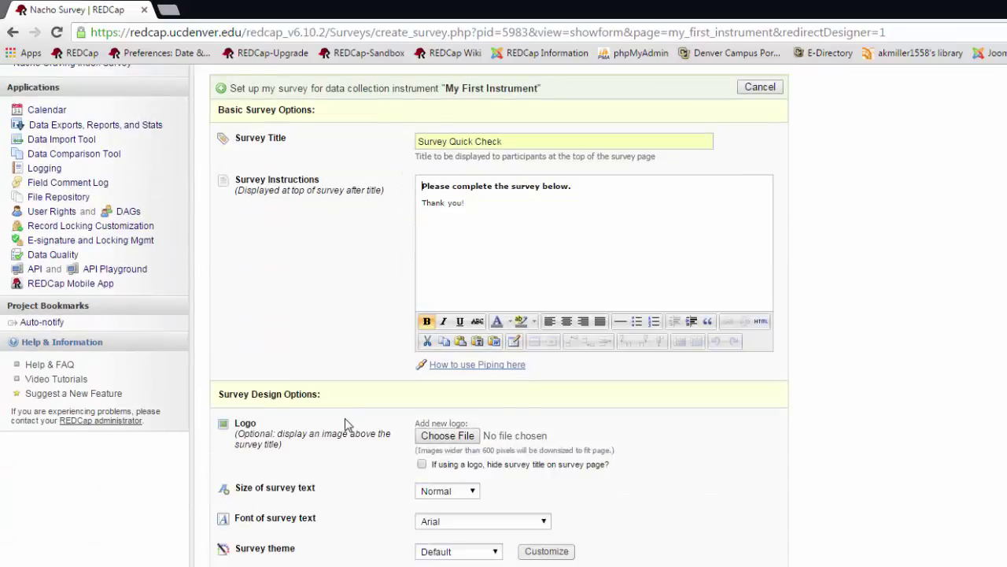
pyautogui.scroll(-1, 347, 424)
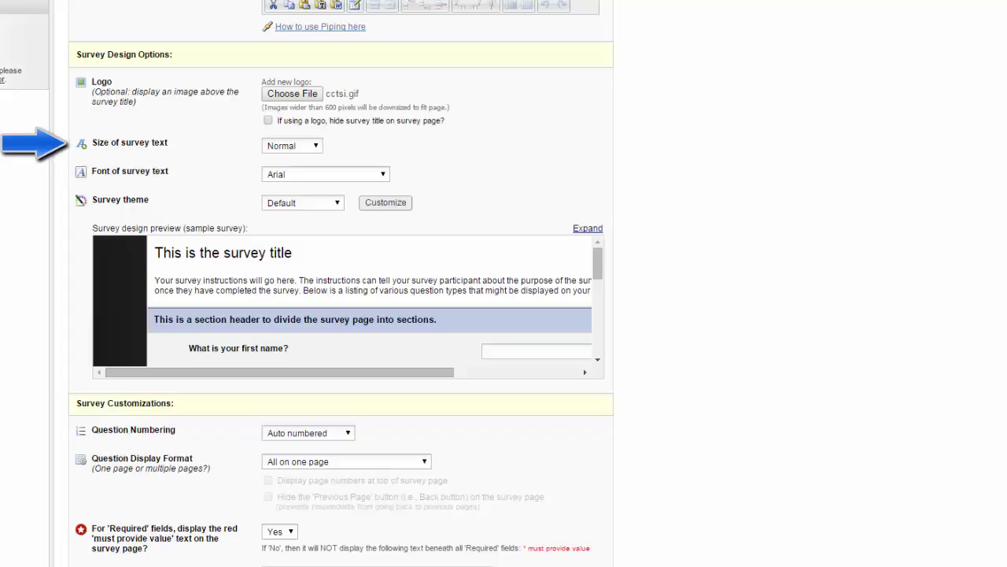
pyautogui.click(315, 146)
pyautogui.click(287, 181)
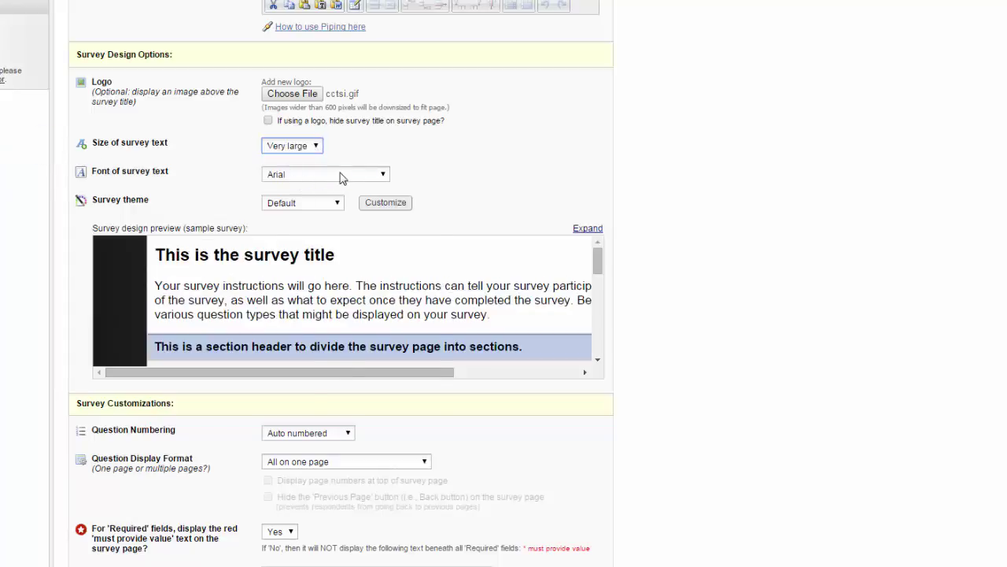
pyautogui.click(340, 175)
pyautogui.click(321, 274)
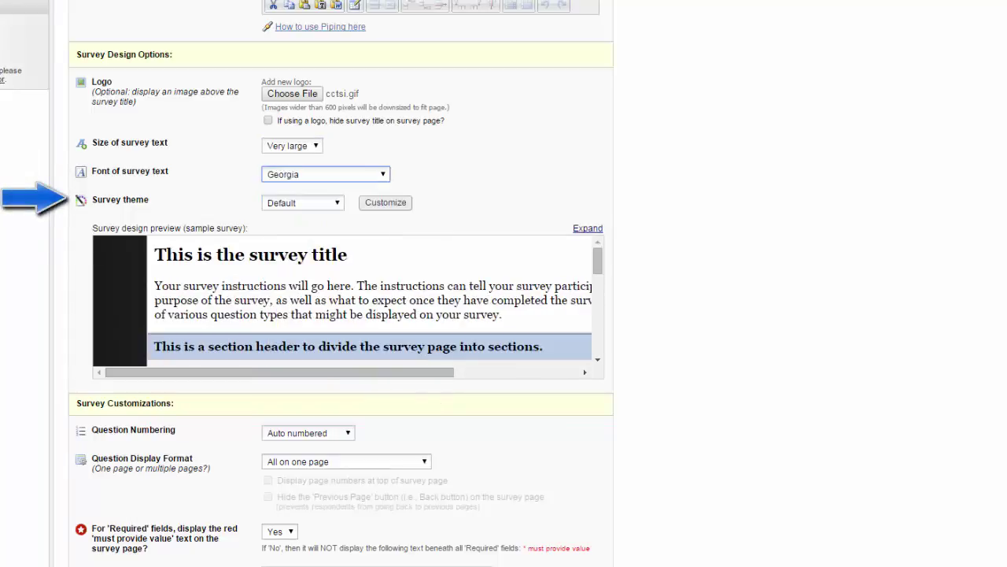
# - Preview Blue Skies and Cappucino, then apply Flat White and show its custom colours
pyautogui.click(340, 206)
pyautogui.click(331, 227)
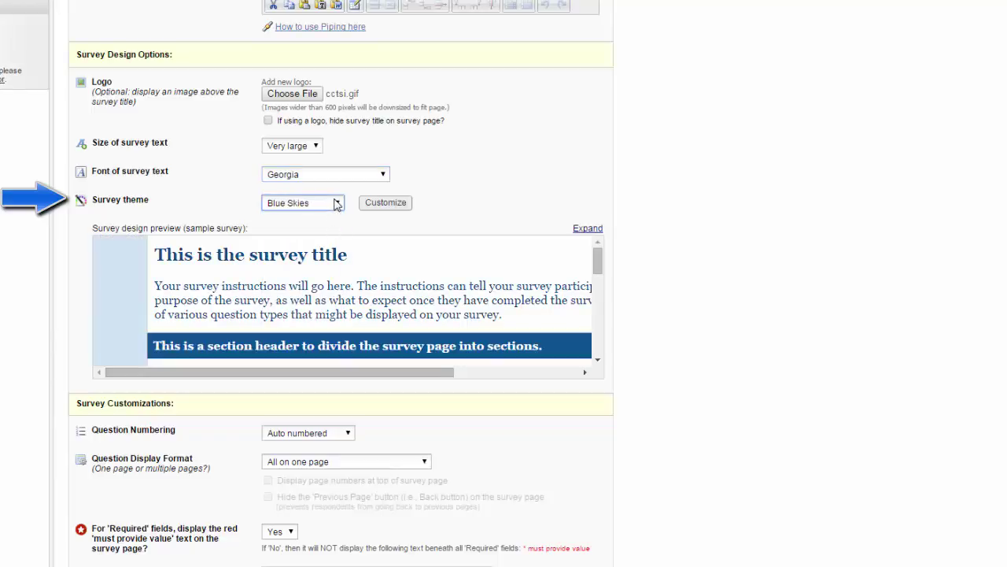
pyautogui.click(337, 204)
pyautogui.click(331, 238)
pyautogui.click(338, 206)
pyautogui.click(317, 260)
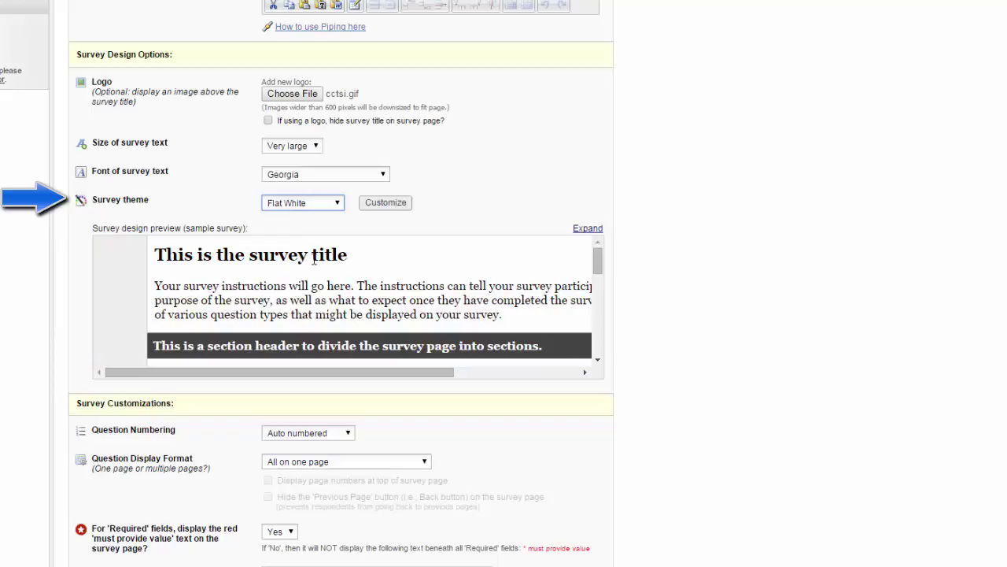
pyautogui.click(377, 205)
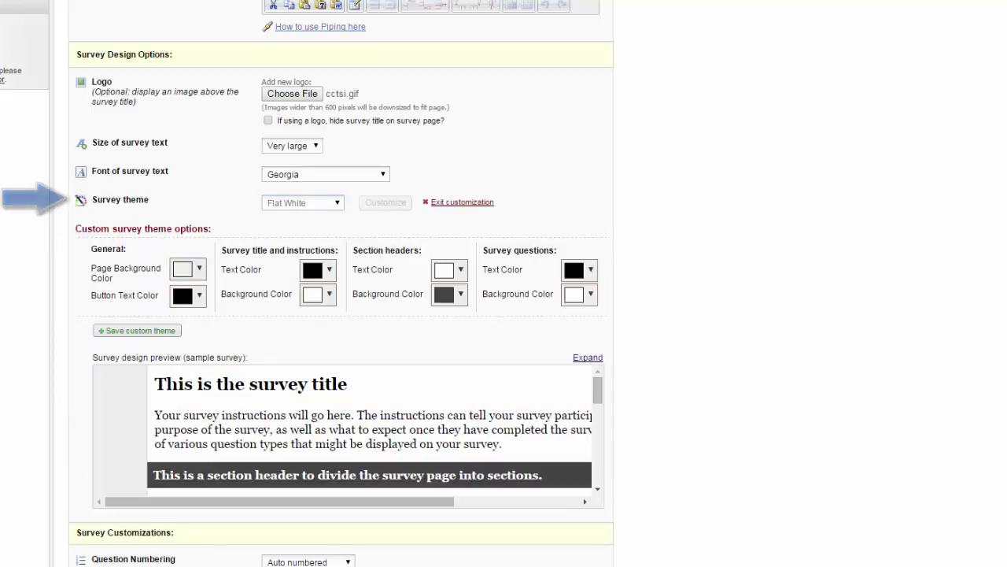
pyautogui.scroll(-5, 341, 283)
pyautogui.scroll(-3, 341, 283)
# - Keep Auto numbered questions and set display to 'One section per page (multiple pages)'
pyautogui.scroll(1, 341, 283)
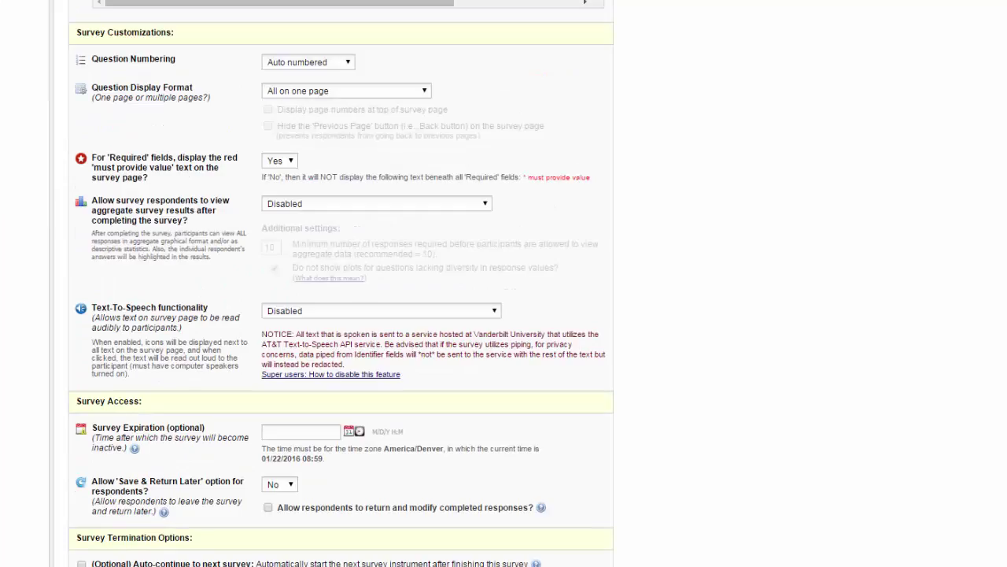
pyautogui.click(349, 66)
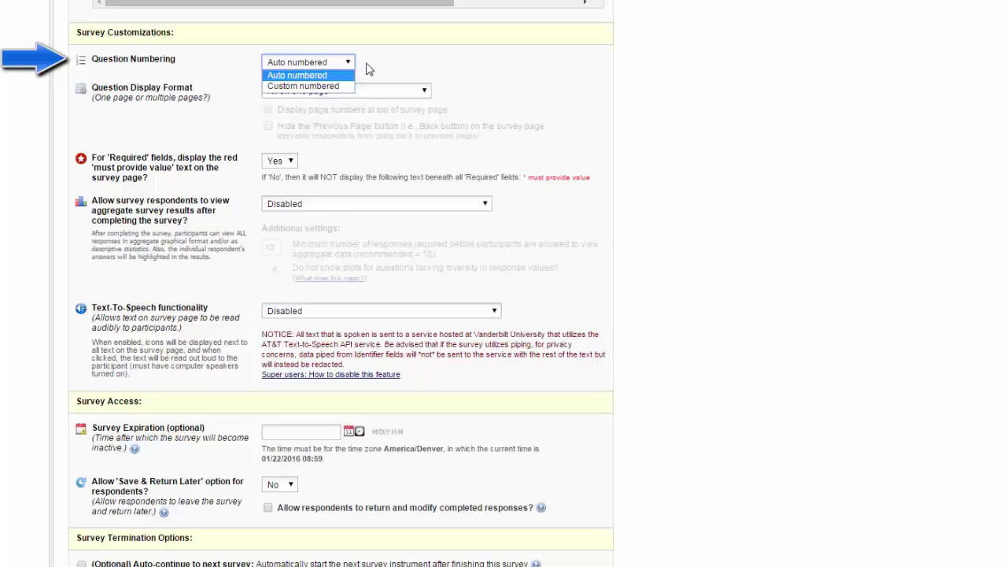
pyautogui.click(382, 61)
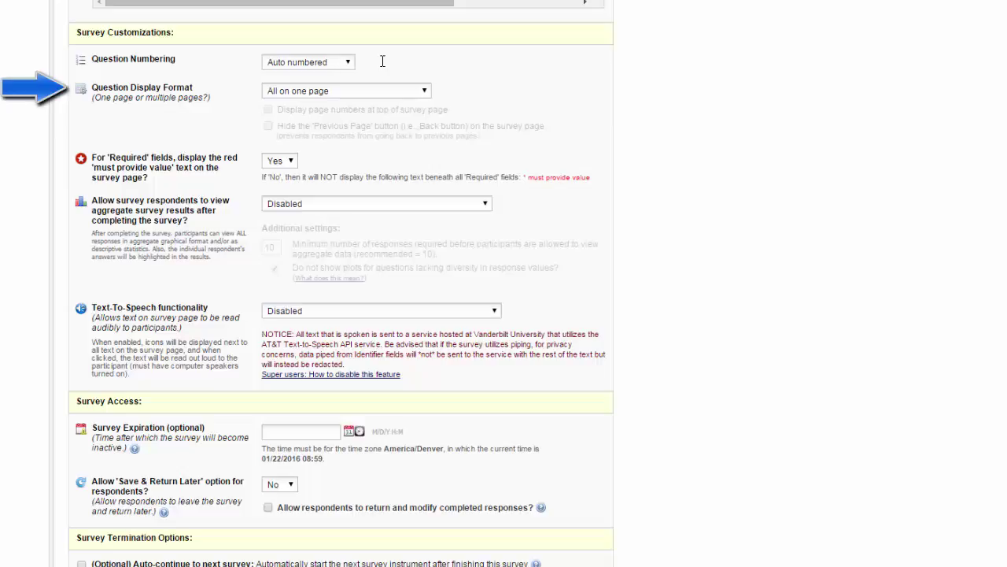
pyautogui.click(426, 93)
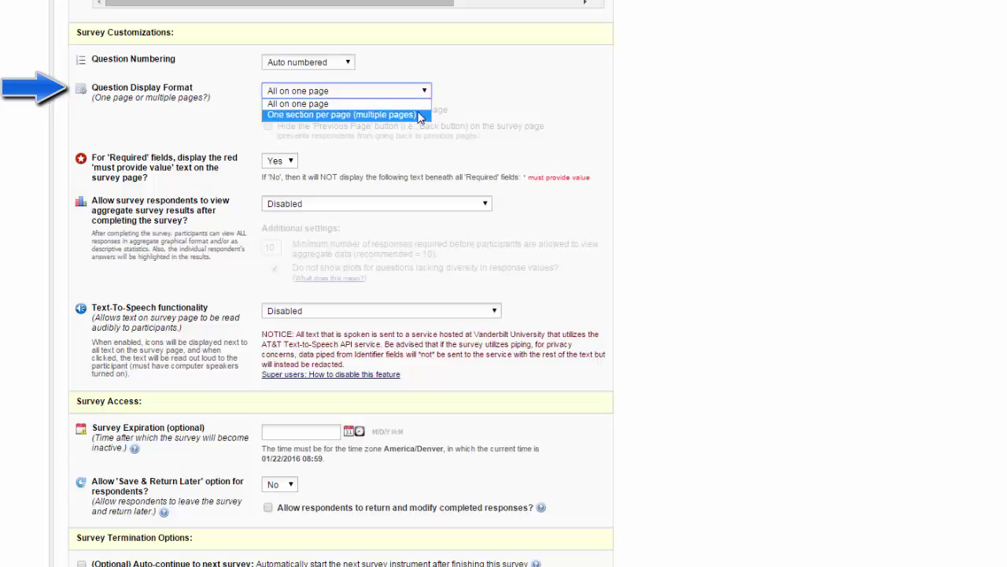
pyautogui.click(419, 115)
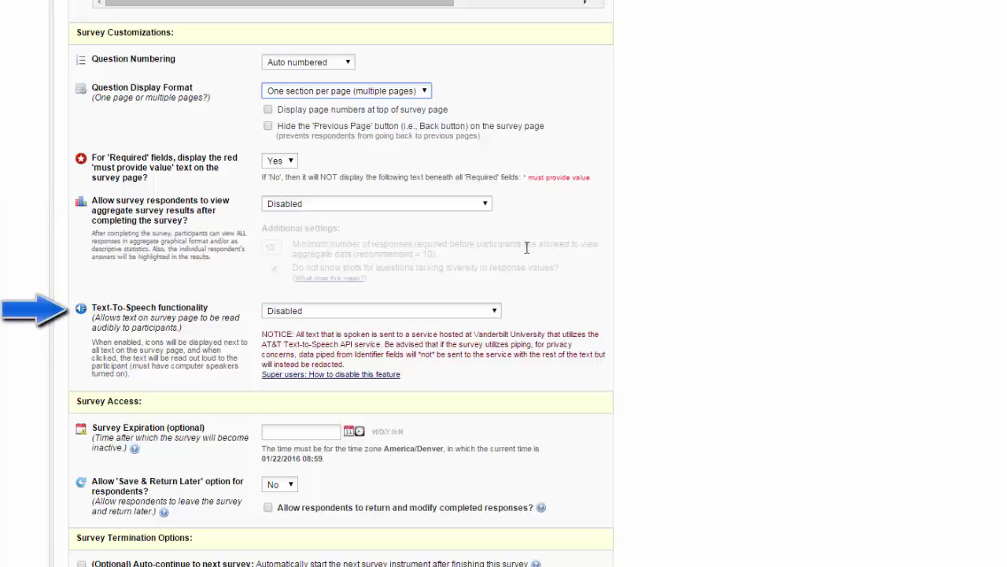
# - Set Text-To-Speech to 'Enabled (initially Off but can be turned On by participant)'
pyautogui.click(496, 314)
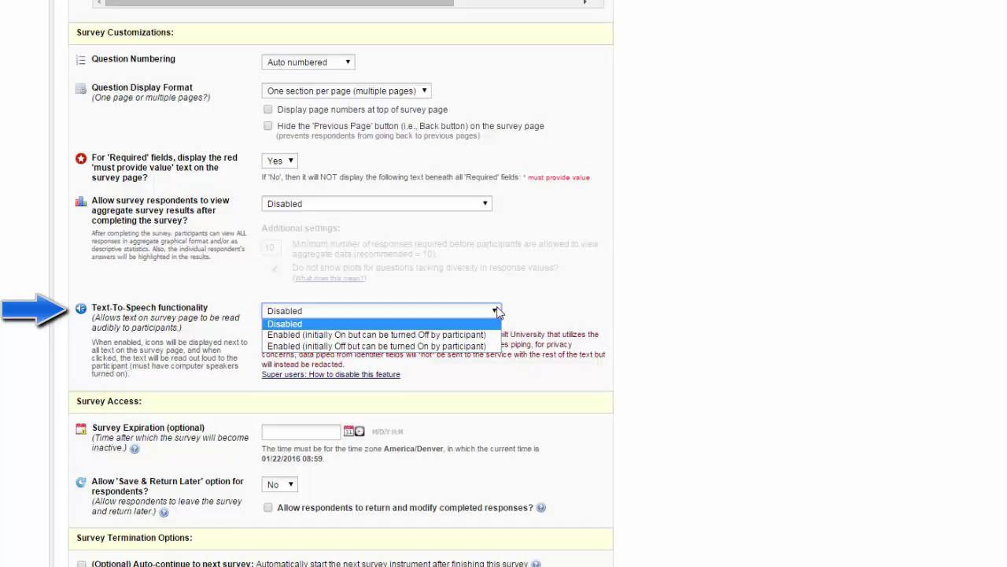
pyautogui.click(498, 346)
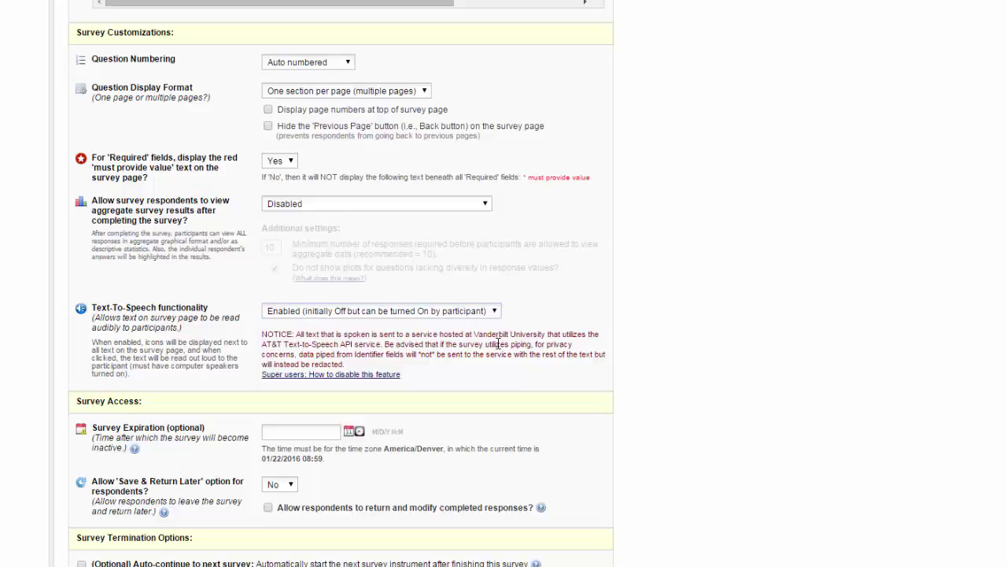
# - Set 'Allow Save & Return Later' to Yes under Survey Access
pyautogui.scroll(-4, 633, 348)
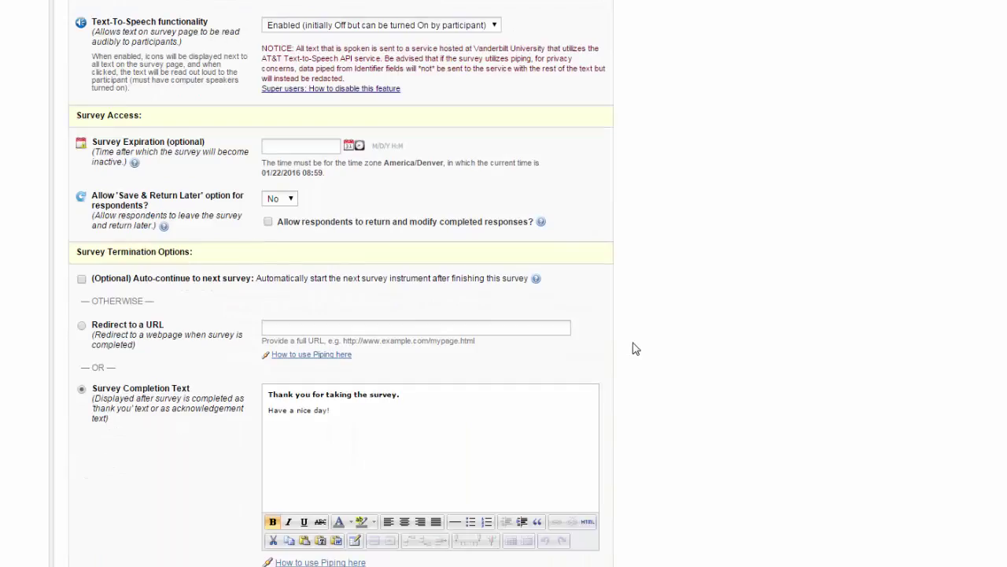
pyautogui.scroll(-1, 636, 349)
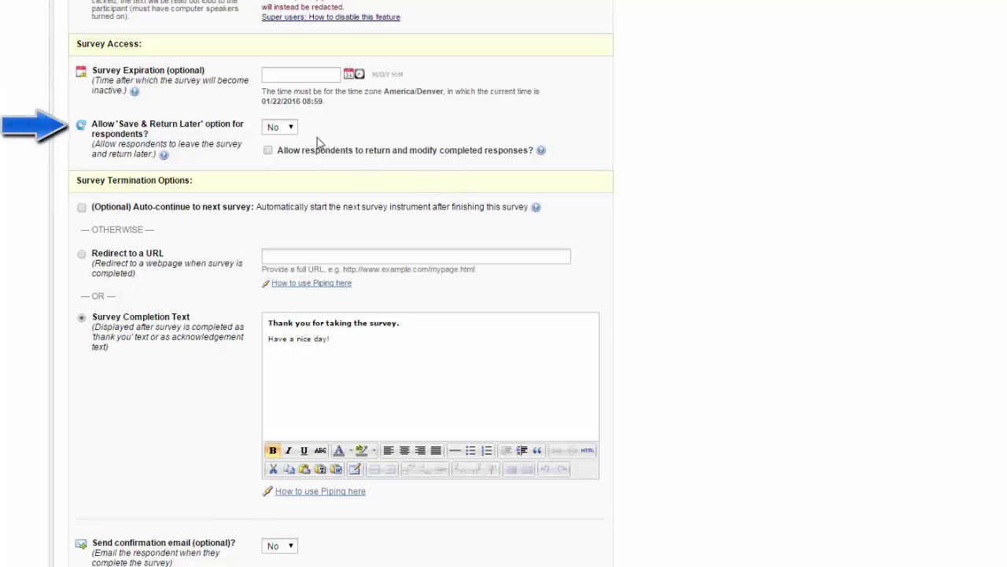
pyautogui.click(292, 133)
pyautogui.click(291, 152)
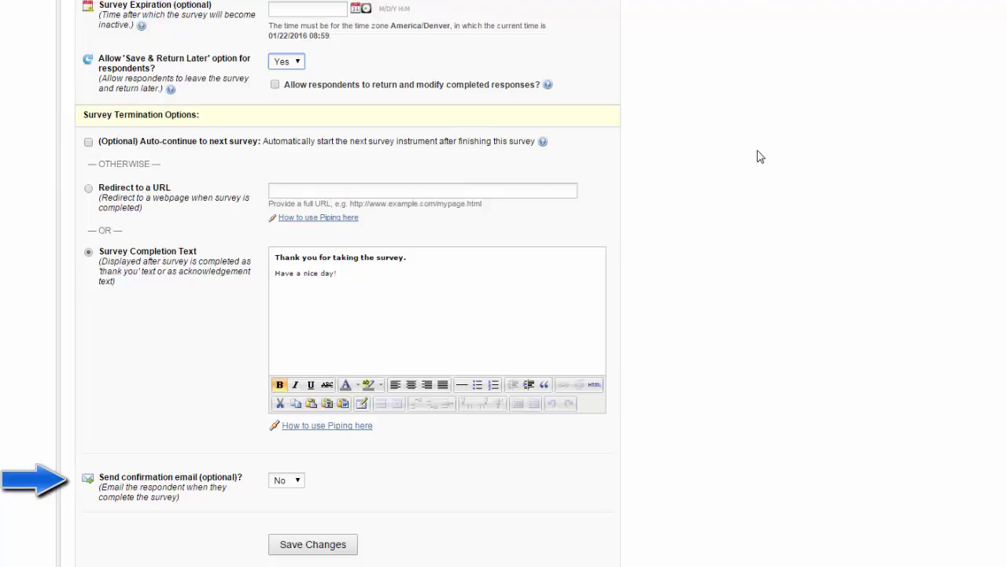
# - Try a confirmation email with the current sender, then set it to No and save
pyautogui.click(287, 480)
pyautogui.click(287, 504)
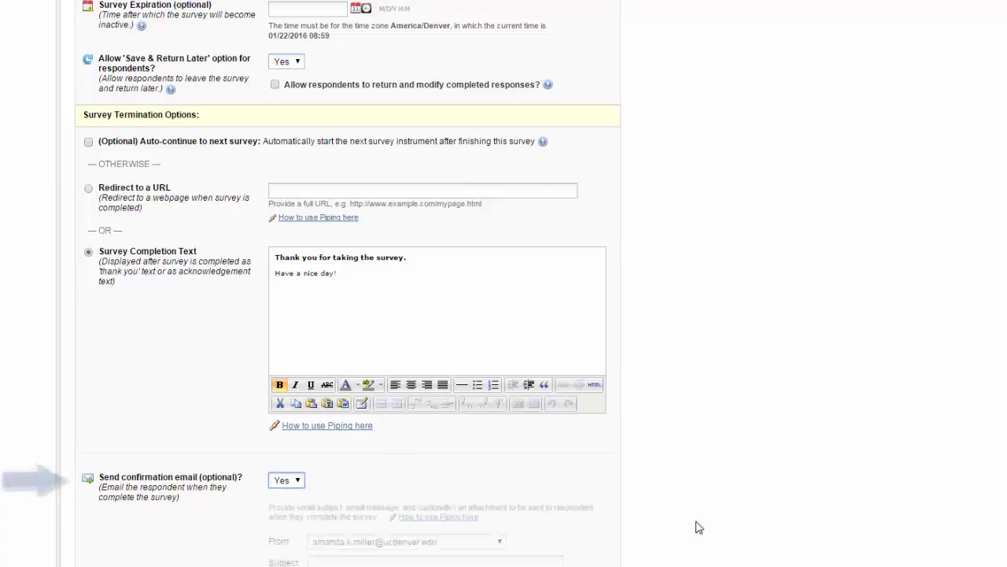
pyautogui.scroll(-3, 747, 526)
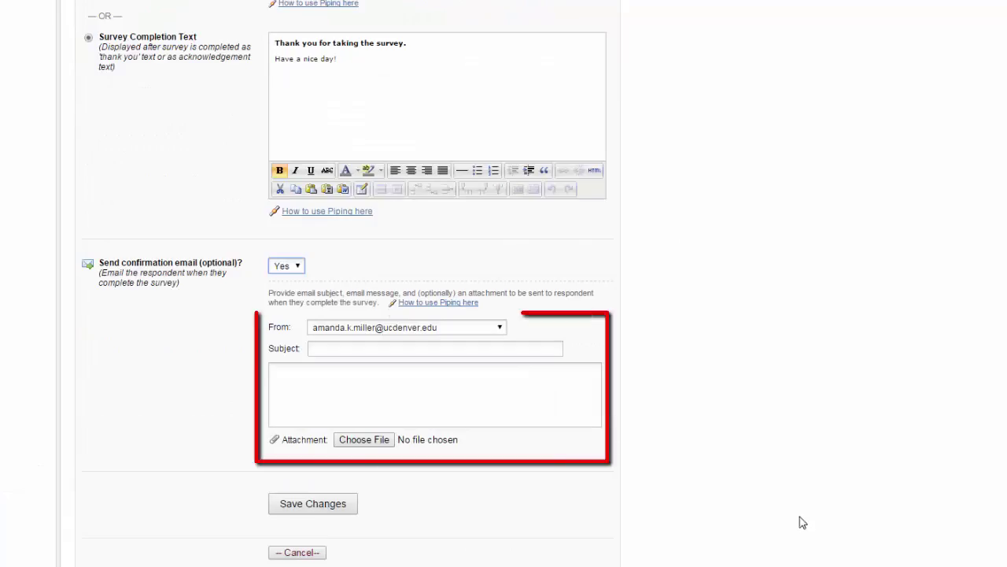
pyautogui.click(499, 328)
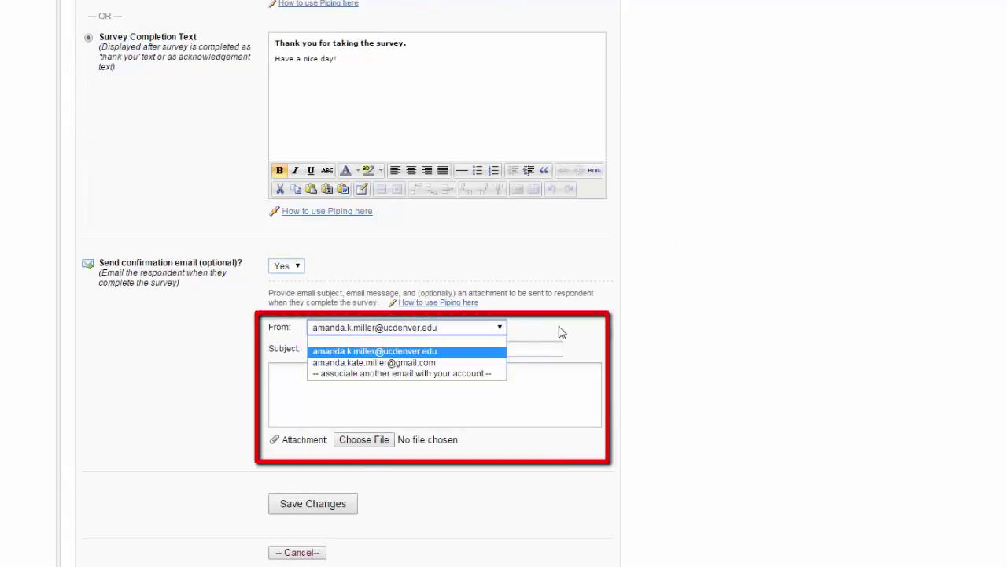
pyautogui.click(642, 332)
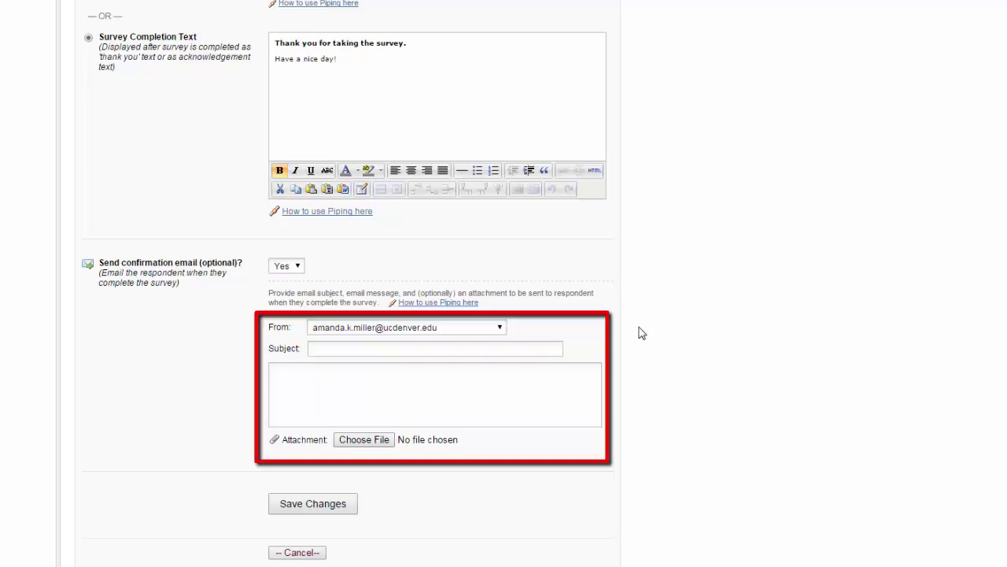
pyautogui.click(299, 266)
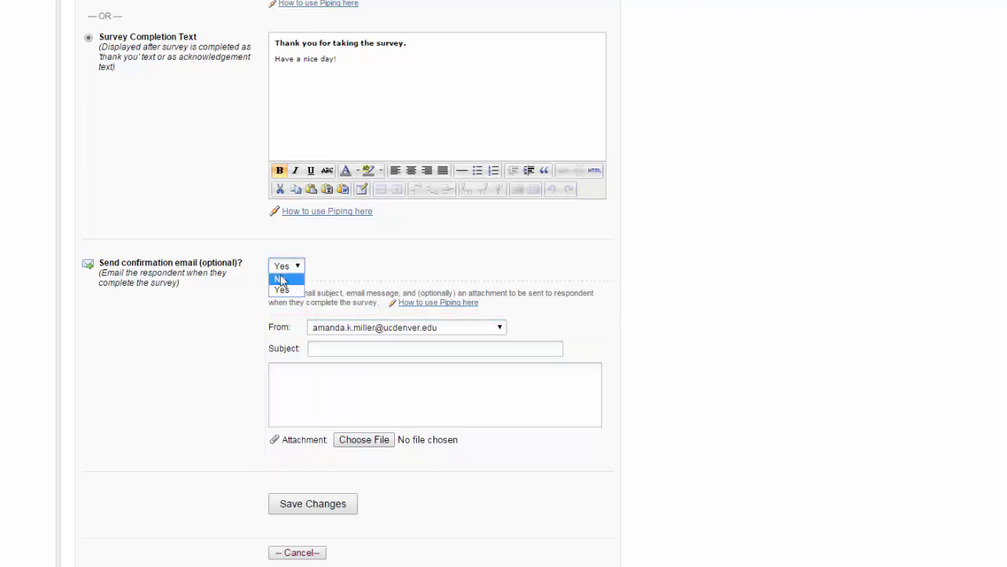
pyautogui.click(281, 280)
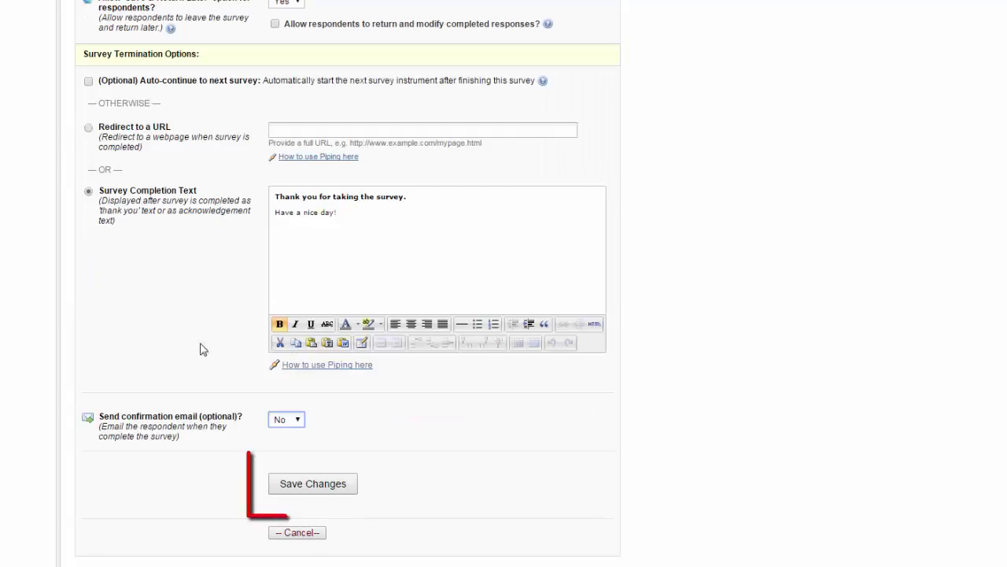
pyautogui.click(304, 484)
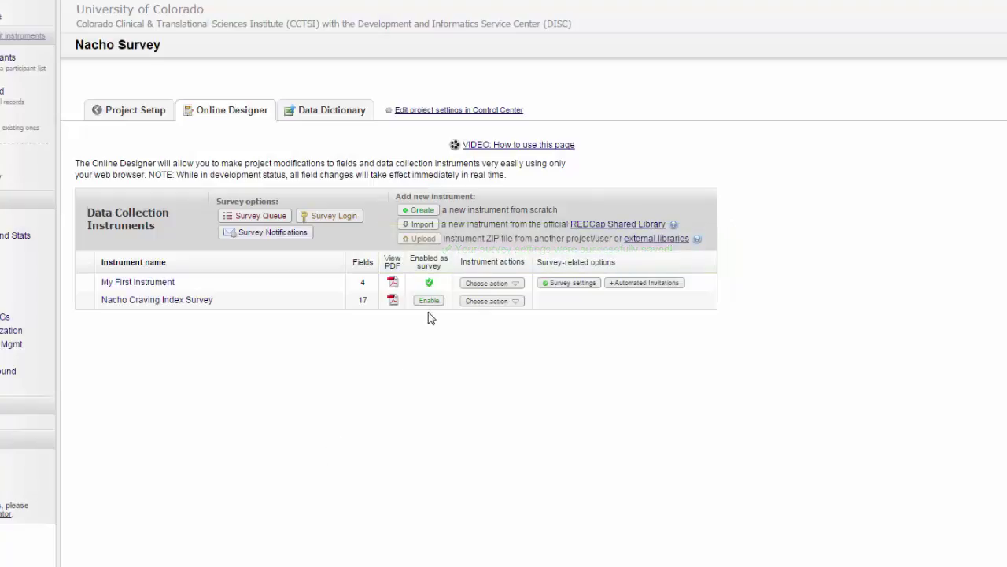
# - Enable Nacho Craving Index Survey as a survey and save its default settings
pyautogui.click(429, 301)
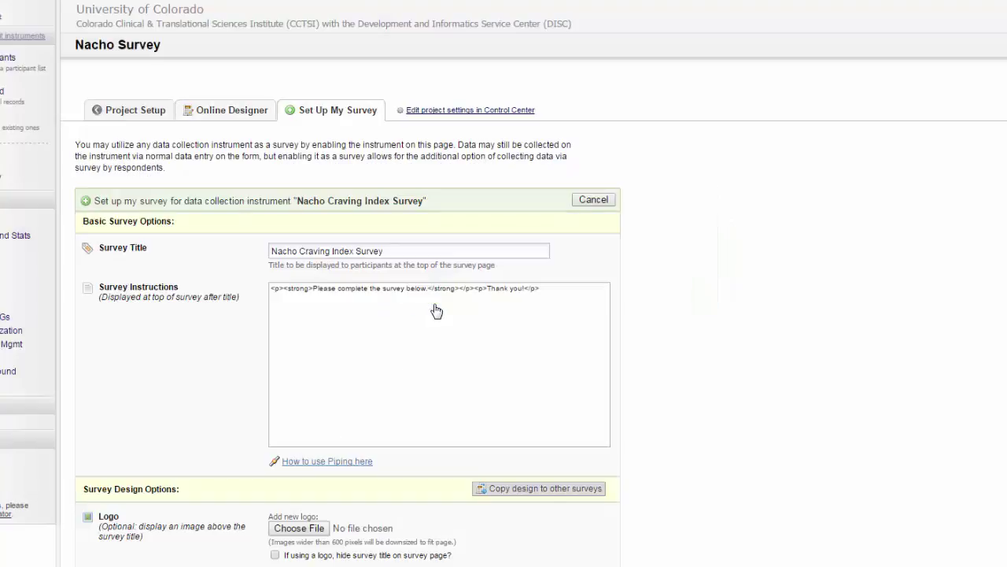
pyautogui.scroll(-20, 288, 490)
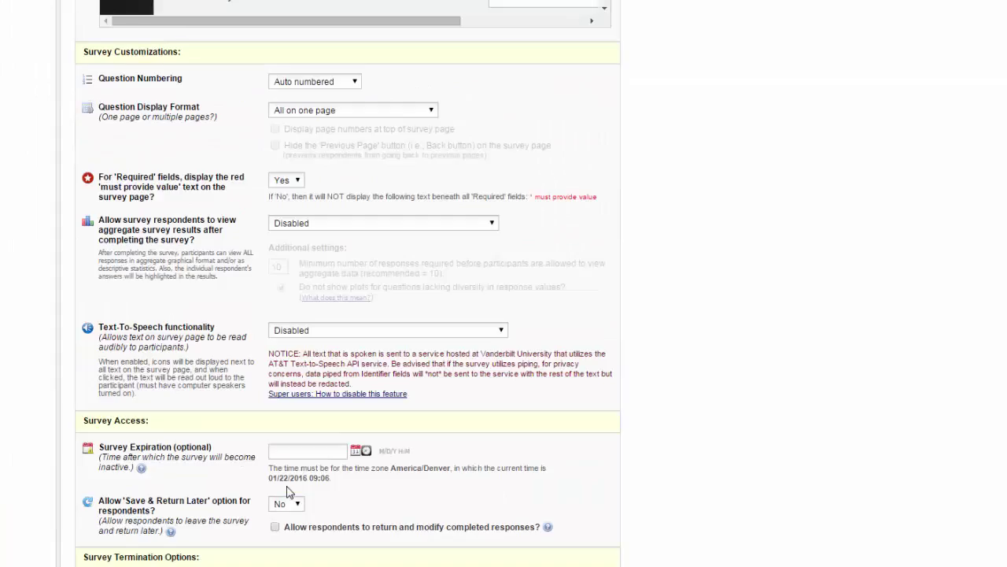
pyautogui.click(290, 490)
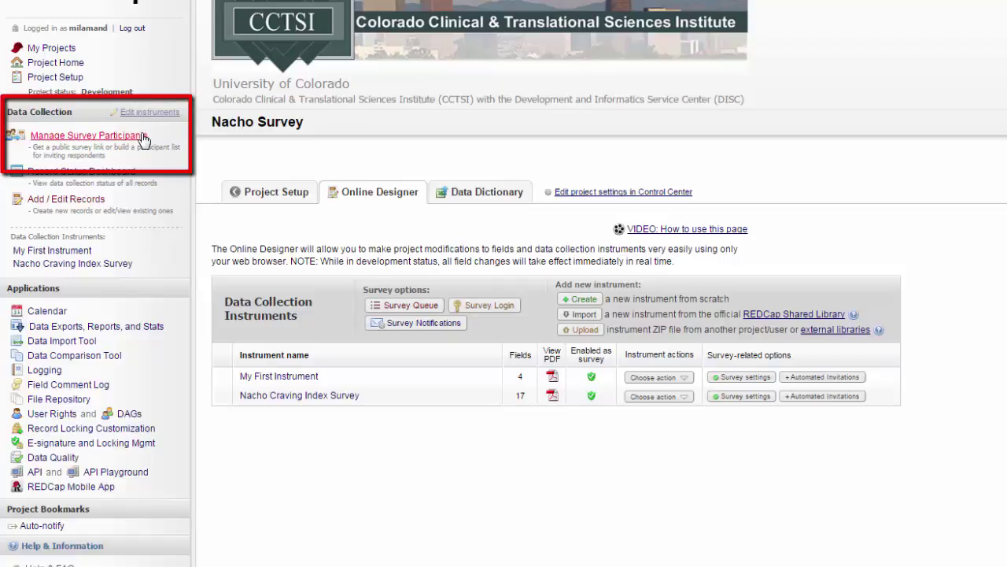
# - From Manage Survey Participants, open the public Survey Quick Check link
pyautogui.click(142, 137)
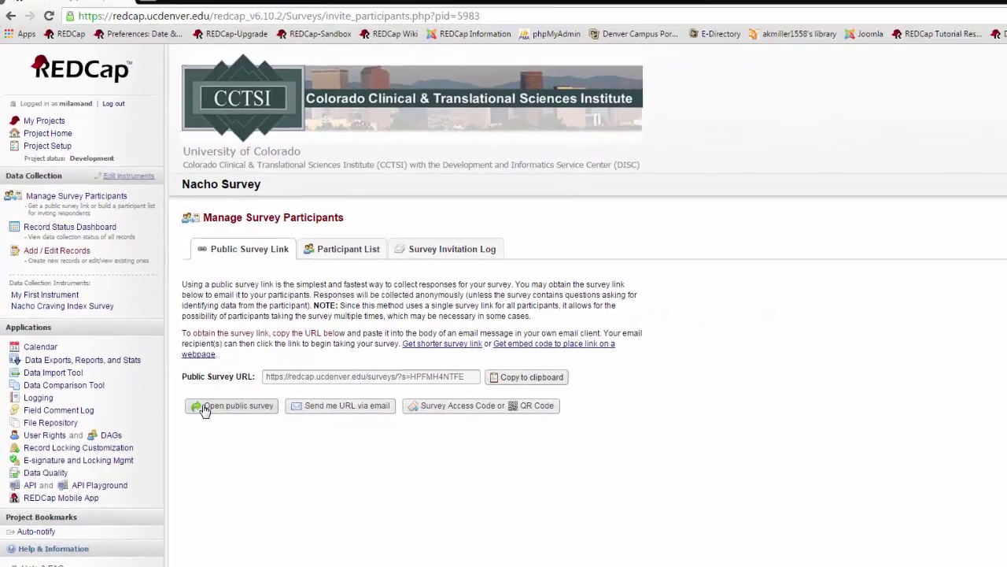
pyautogui.click(204, 407)
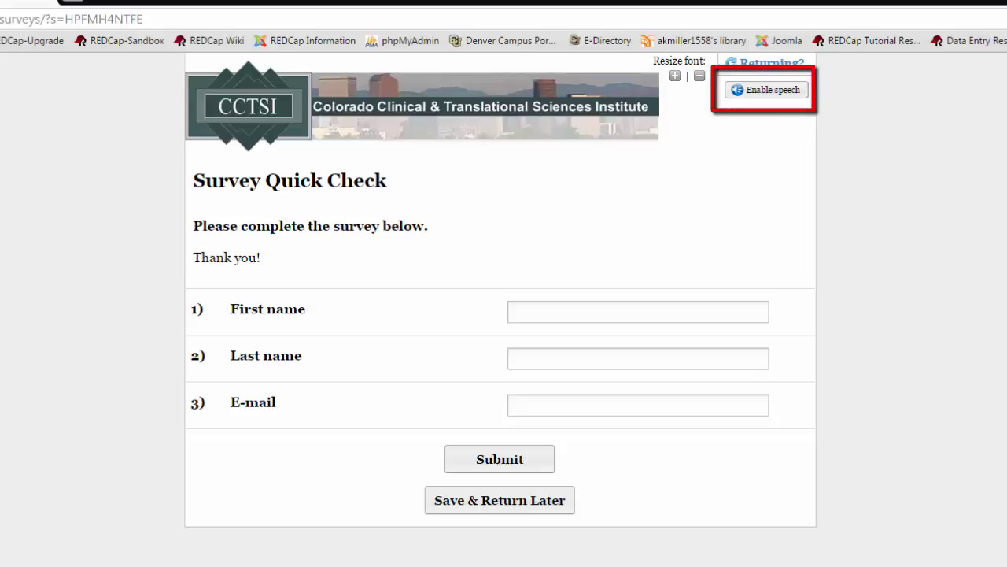
# - Turn on read-aloud speech for the public survey page
pyautogui.click(792, 101)
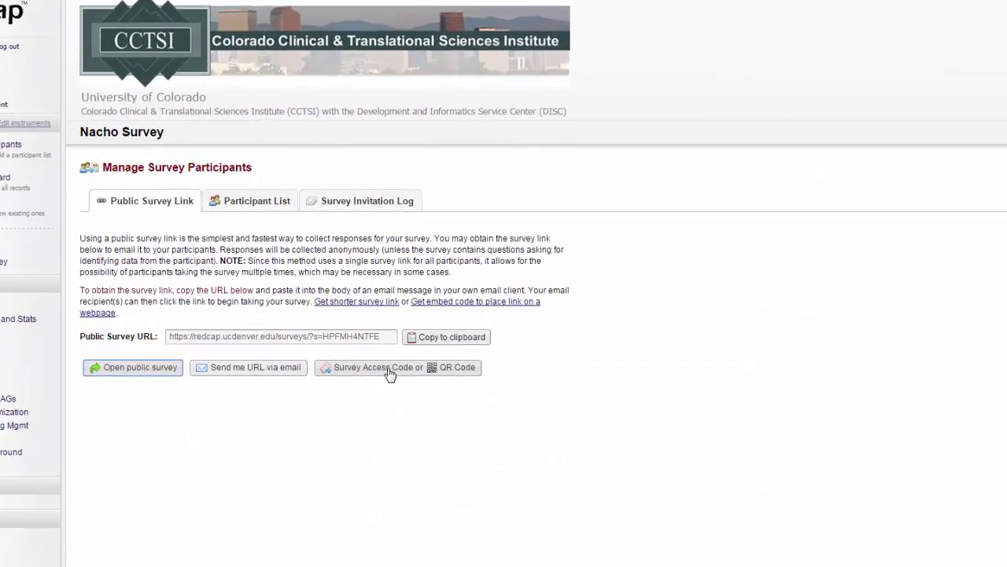
pyautogui.click(390, 375)
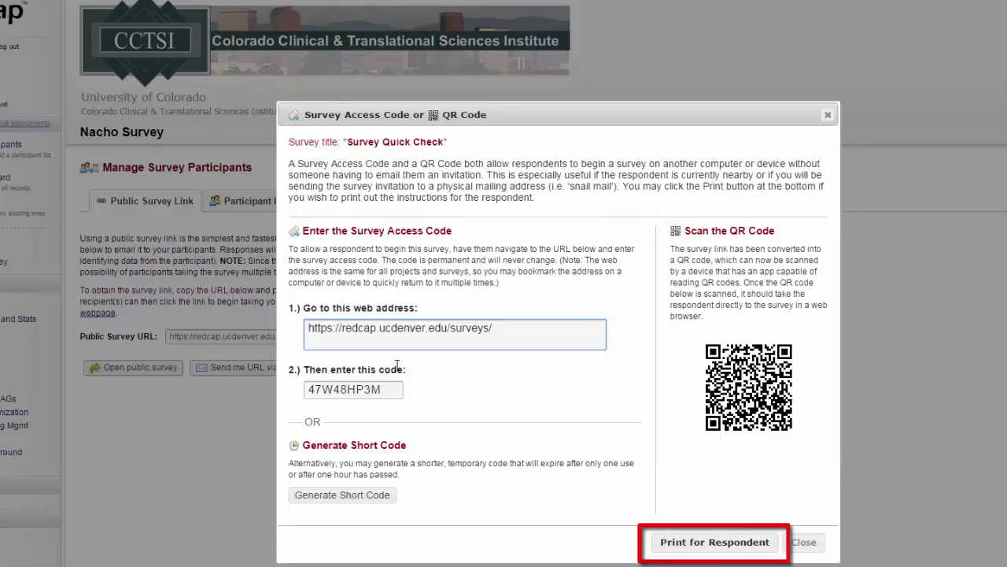
pyautogui.click(806, 542)
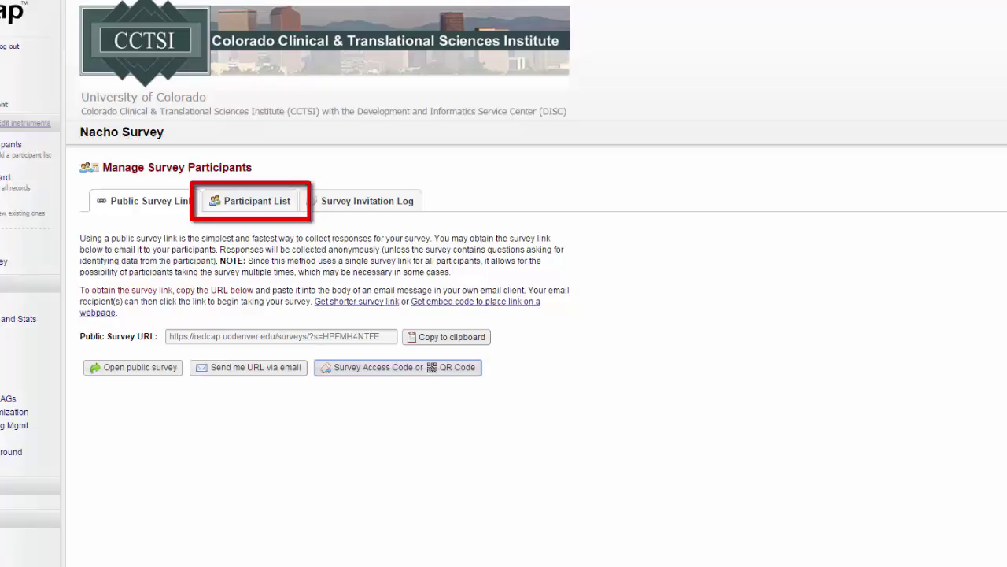
# - Add the participant's e-mail address to the Survey Quick Check participant list
pyautogui.click(226, 206)
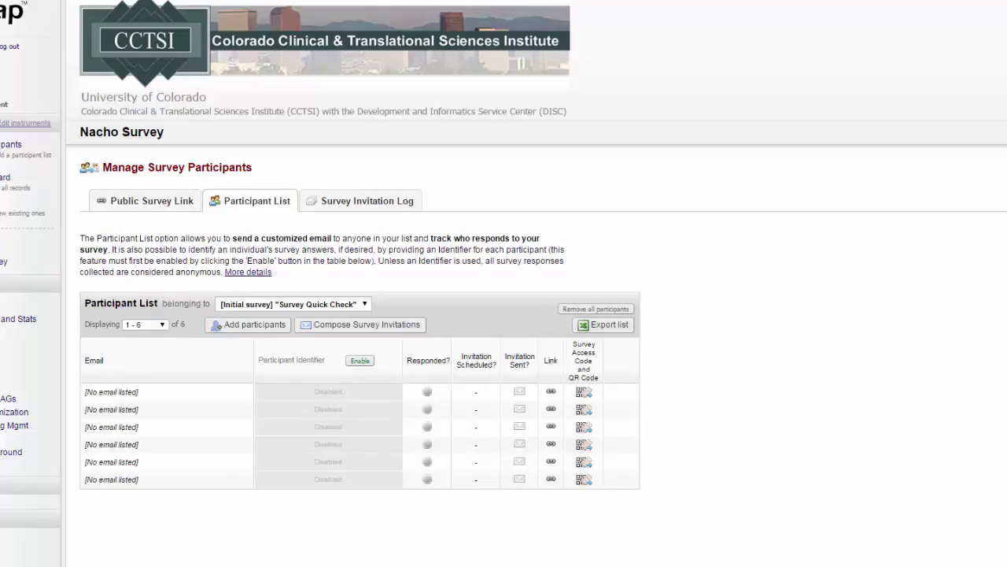
pyautogui.click(226, 332)
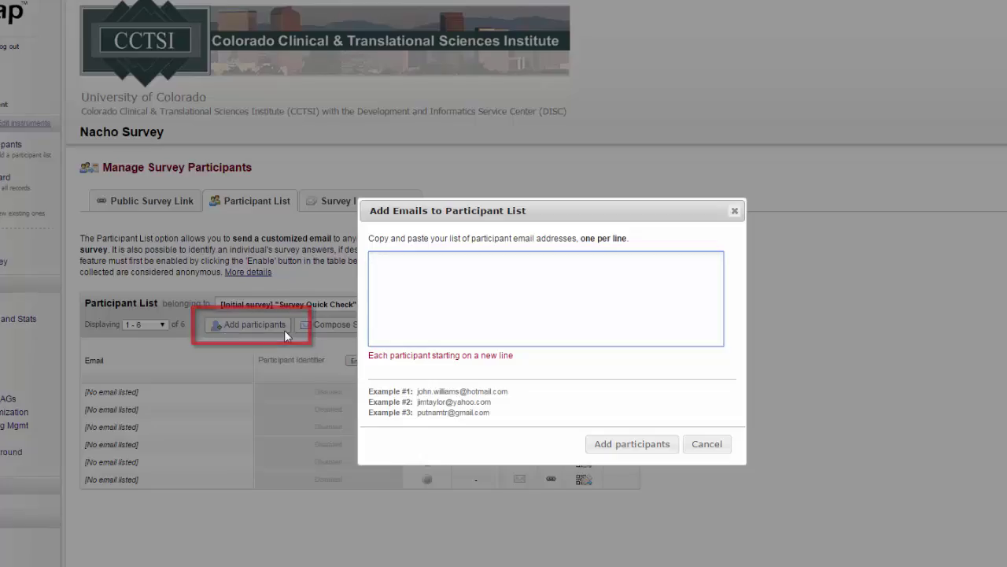
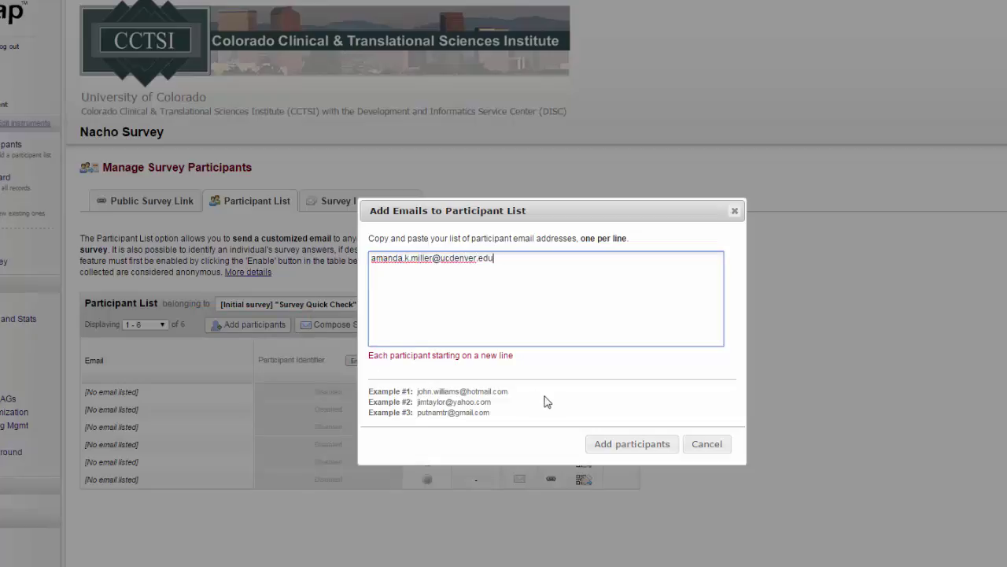
pyautogui.click(621, 444)
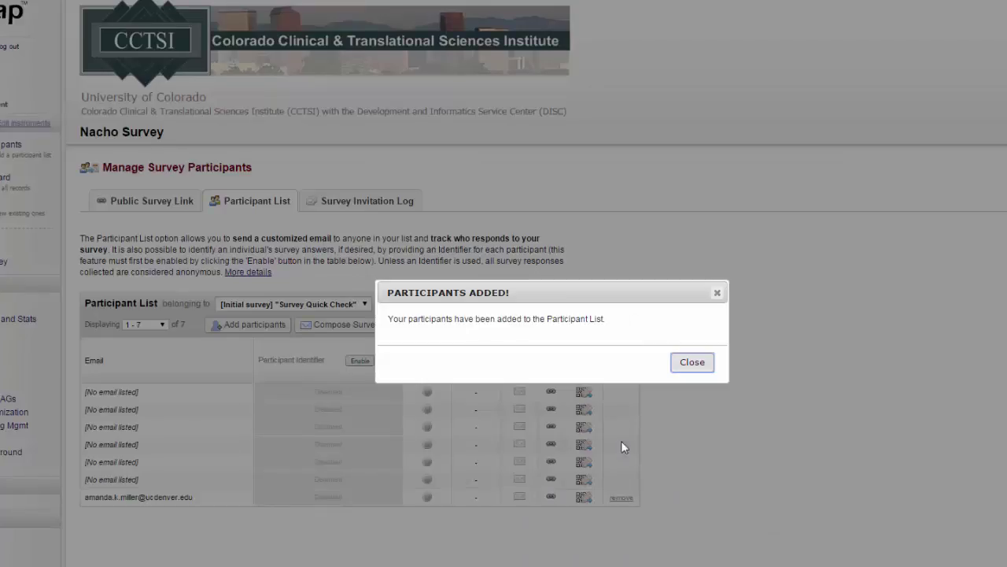
pyautogui.click(708, 367)
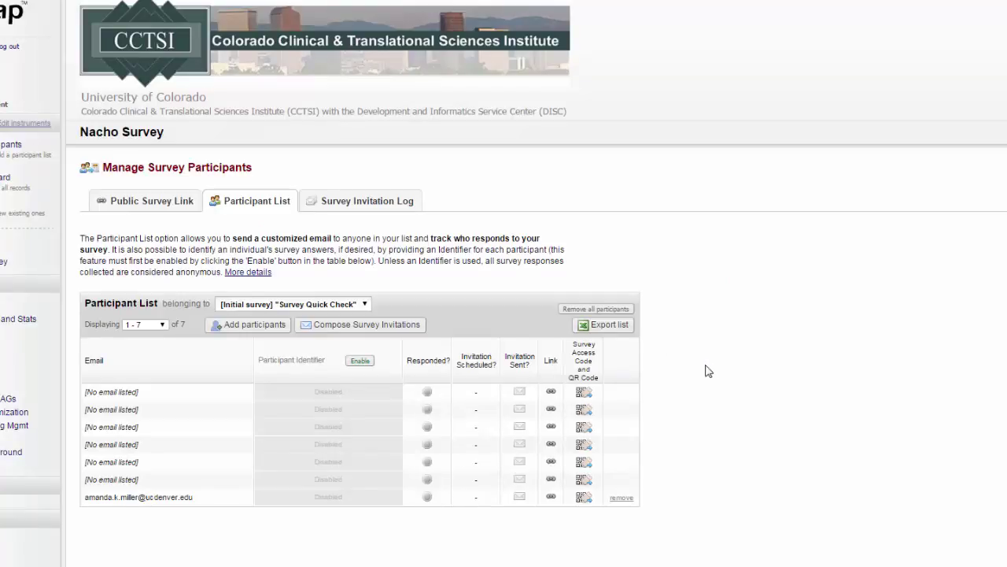
# - Compose a survey invitation with reminders sent every day, recurring up to 3 times
pyautogui.click(419, 336)
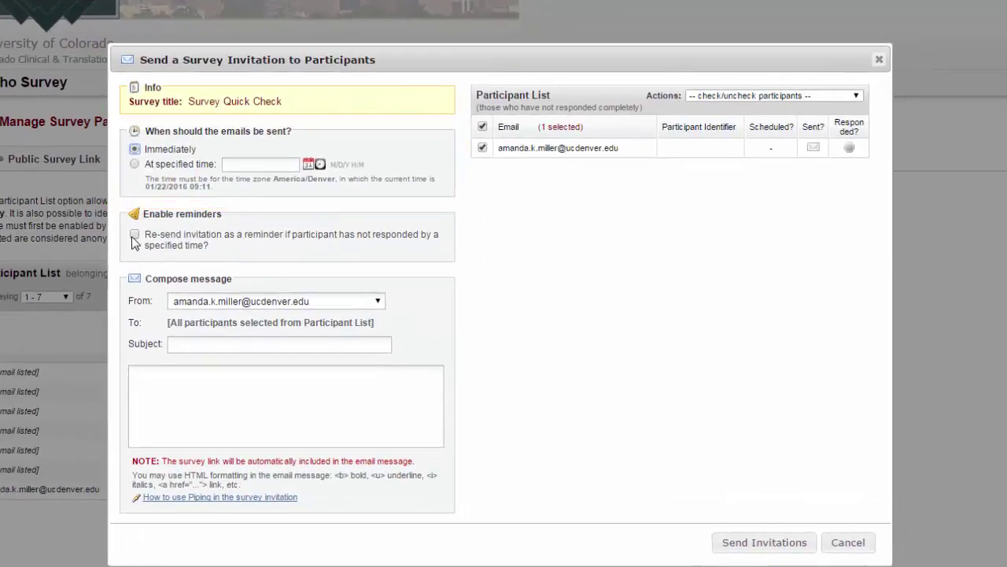
pyautogui.click(135, 233)
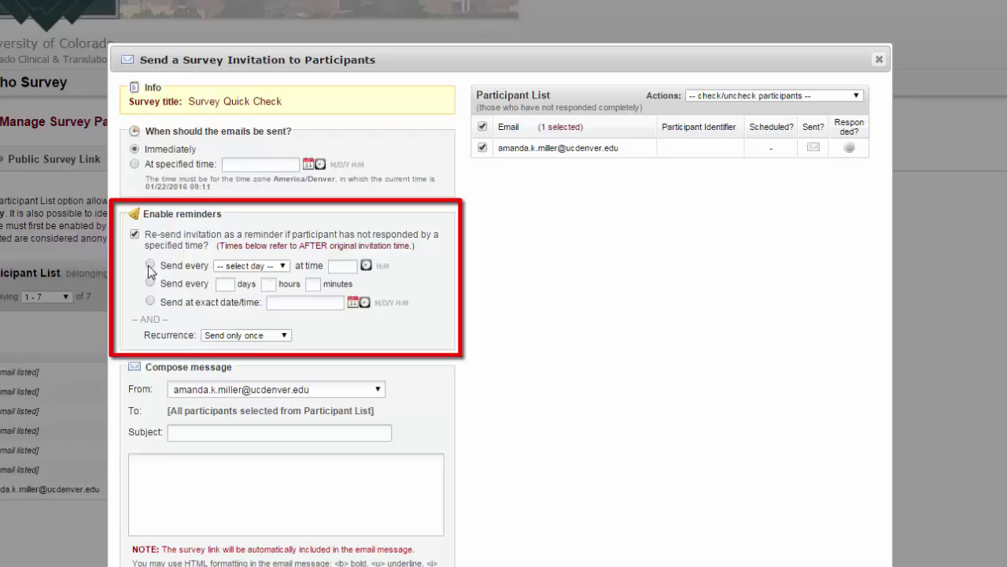
pyautogui.click(149, 265)
pyautogui.click(244, 268)
pyautogui.click(245, 289)
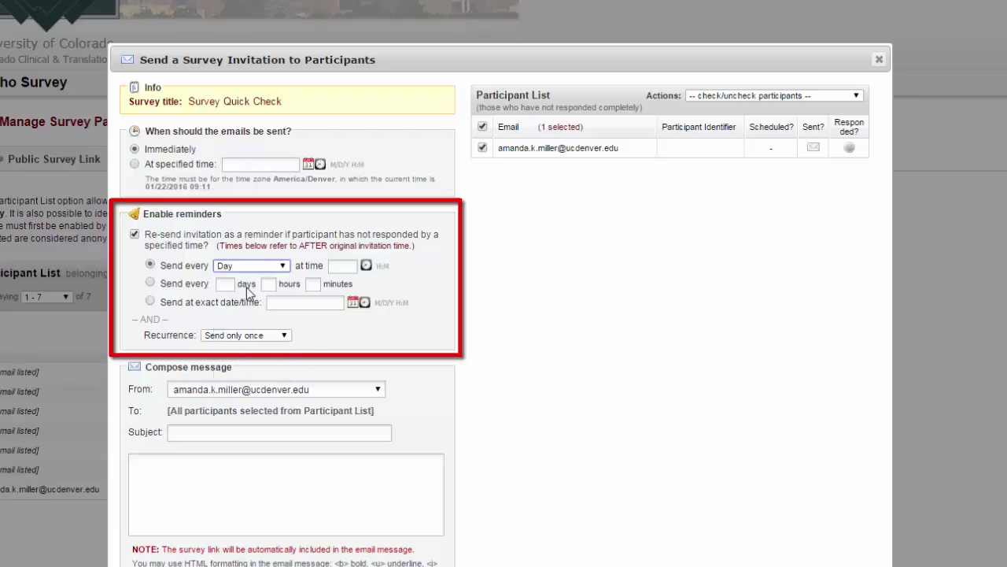
pyautogui.click(246, 337)
pyautogui.click(268, 364)
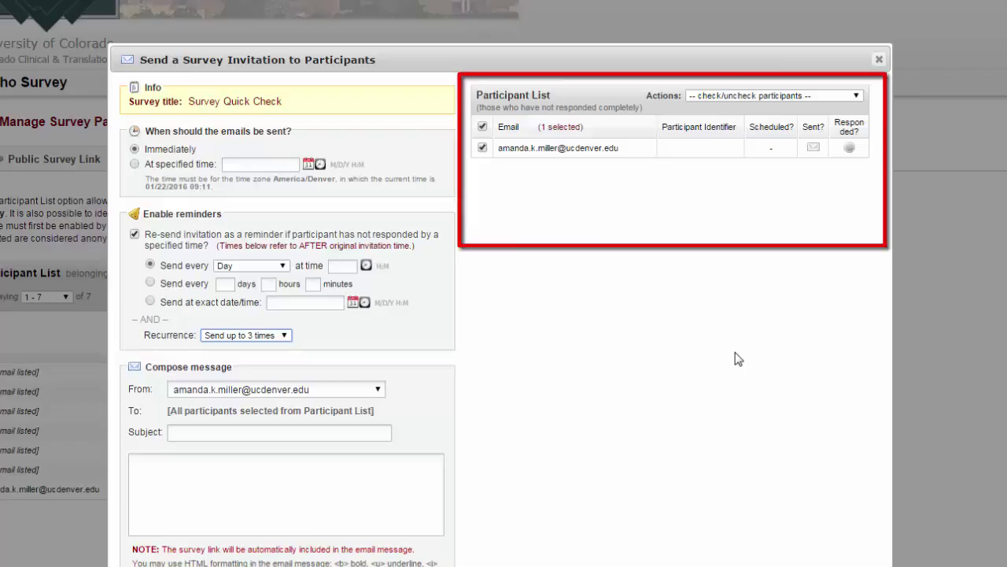
# - Keep the single listed participant selected as the invitation recipient
pyautogui.click(858, 95)
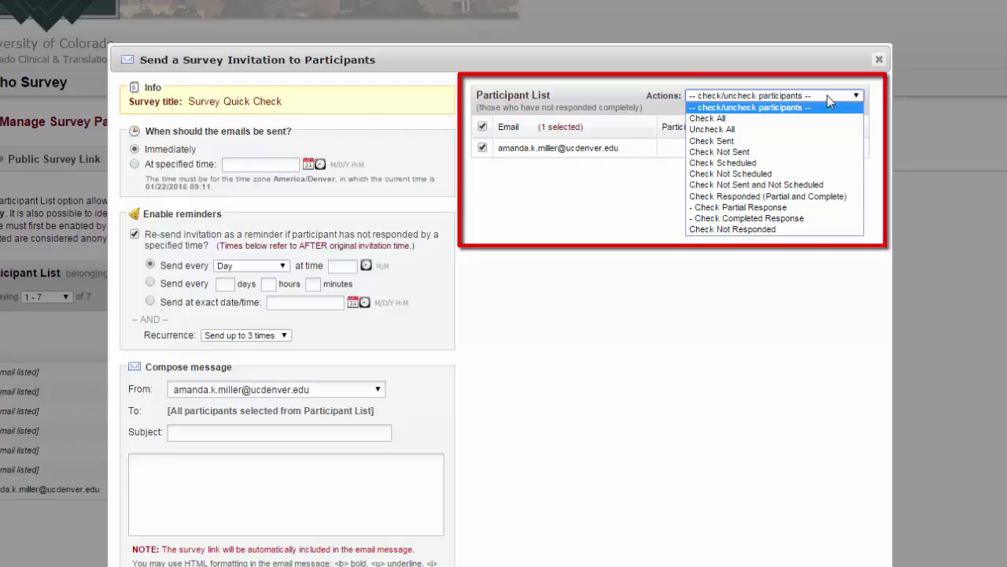
pyautogui.click(649, 203)
pyautogui.click(483, 148)
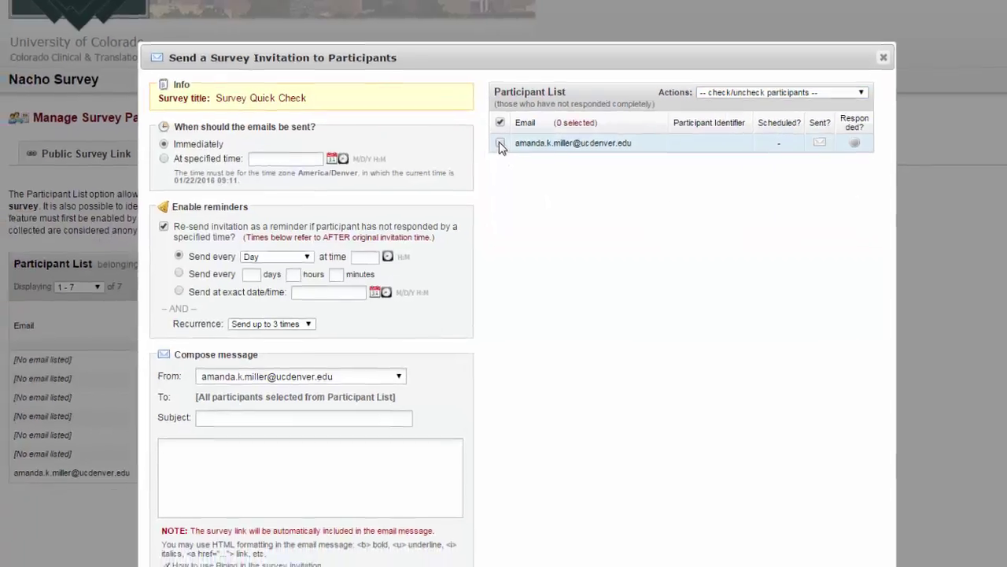
pyautogui.click(483, 148)
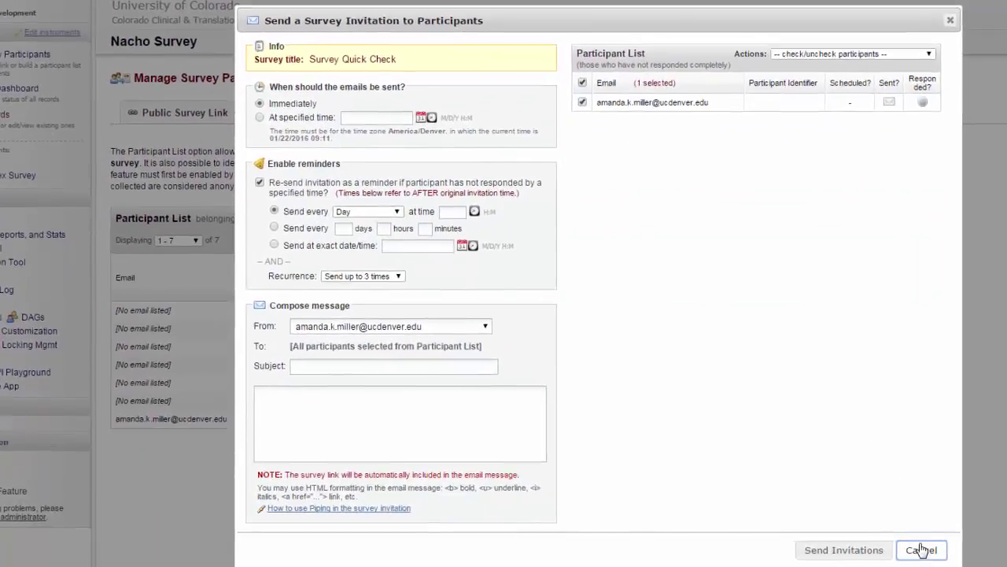
# - Cancel the invitation and enable participant identifiers for the participant list
pyautogui.click(871, 548)
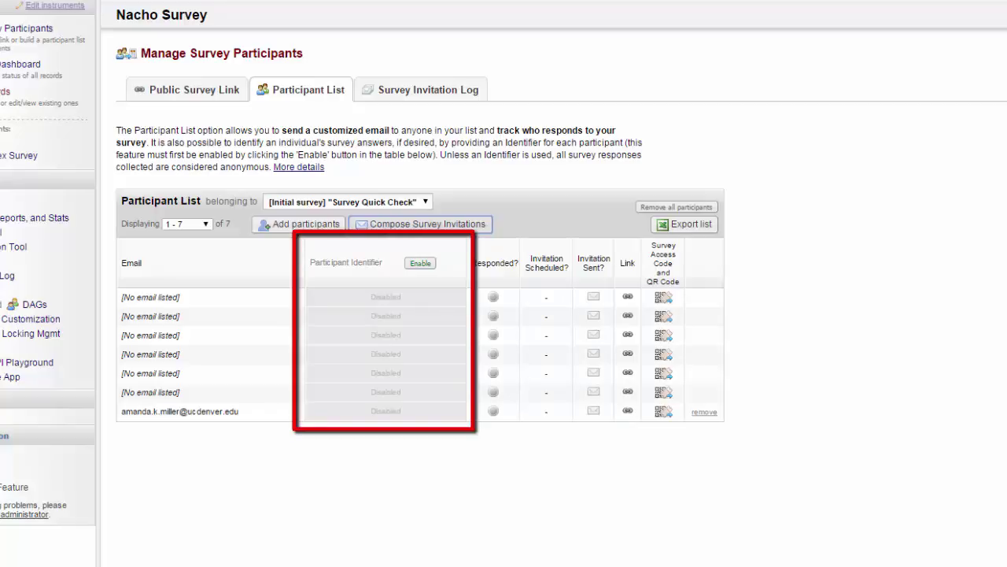
pyautogui.click(421, 266)
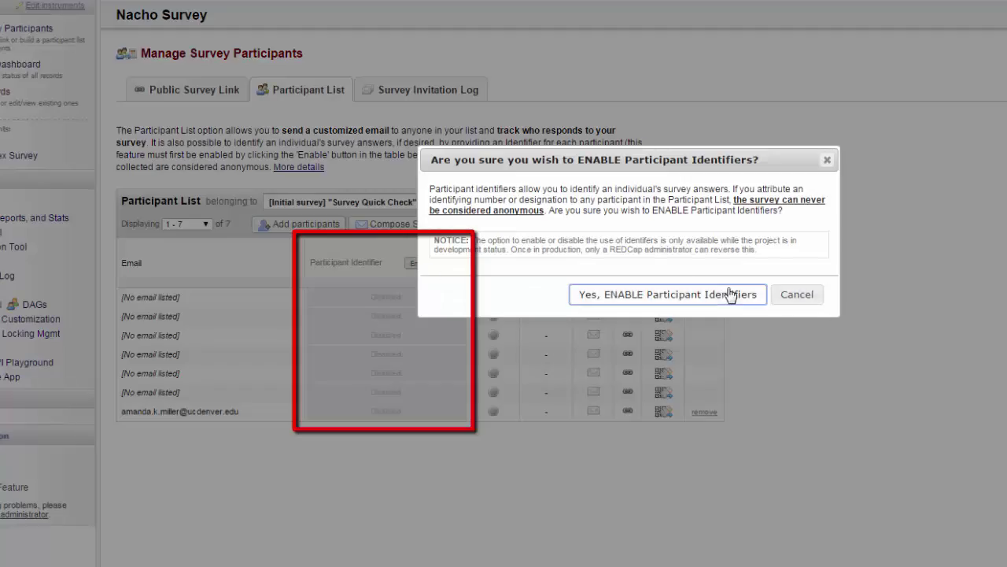
pyautogui.click(730, 294)
pyautogui.click(781, 268)
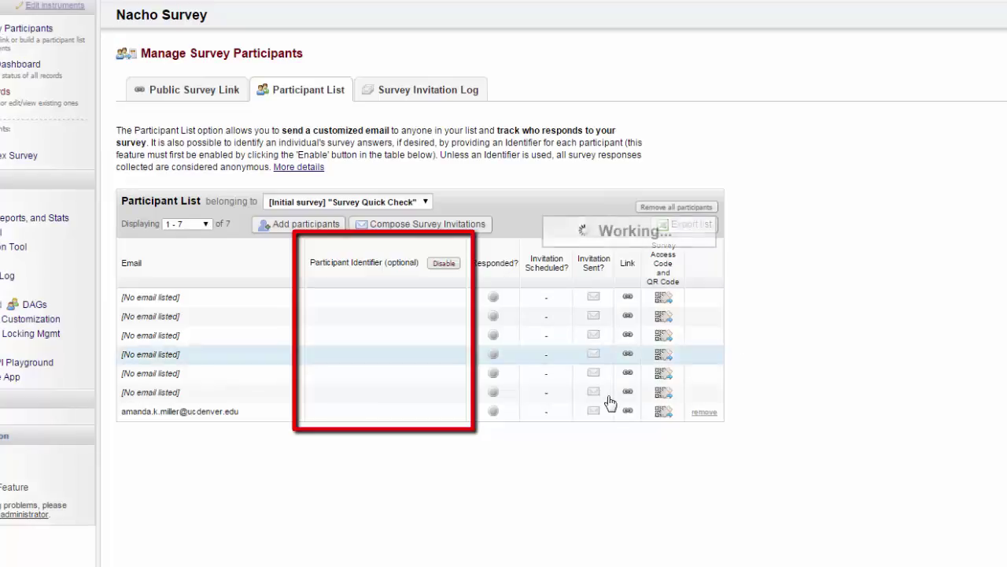
# - Save identifier 1 for the listed participant
pyautogui.click(445, 411)
pyautogui.write('1')
pyautogui.click(442, 414)
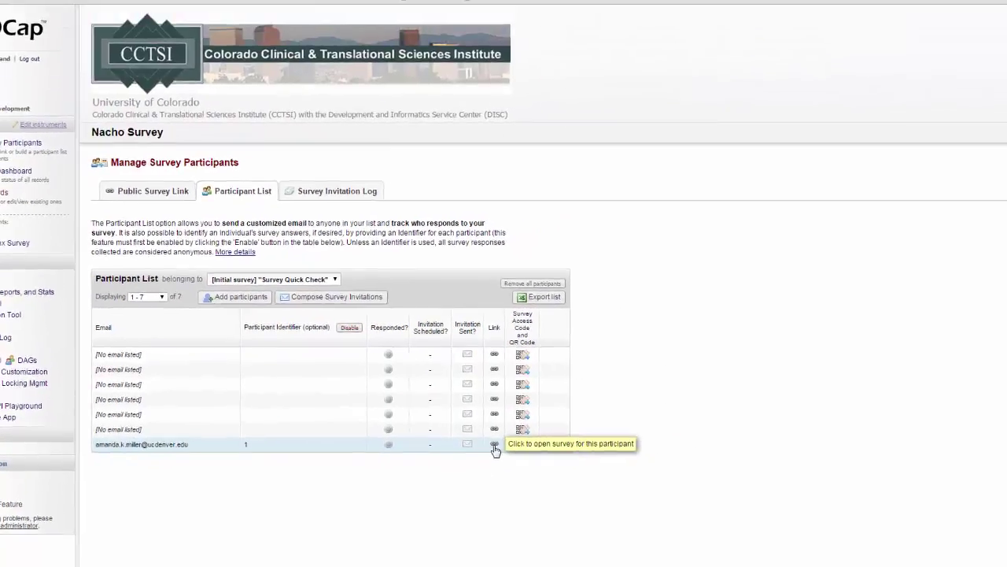
# - Fill in the participant's first name, last name and e-mail on their survey link and submit
pyautogui.click(494, 446)
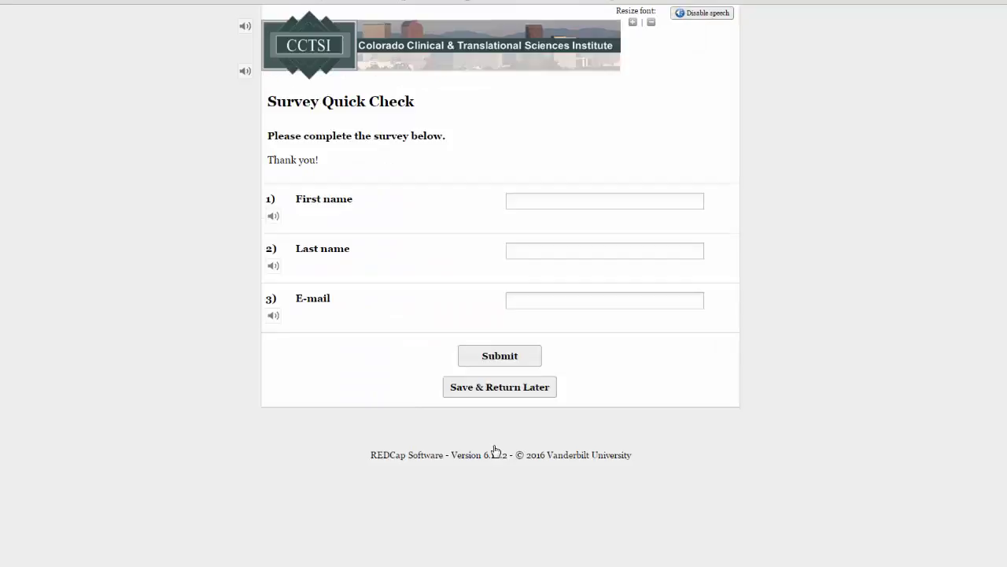
pyautogui.click(527, 203)
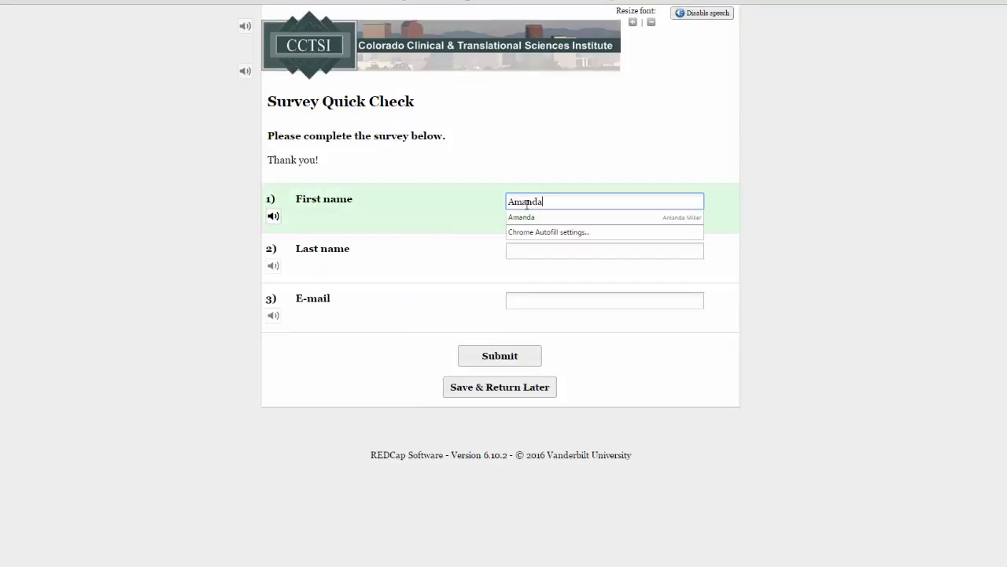
pyautogui.press('Tab')
pyautogui.press('Tab')
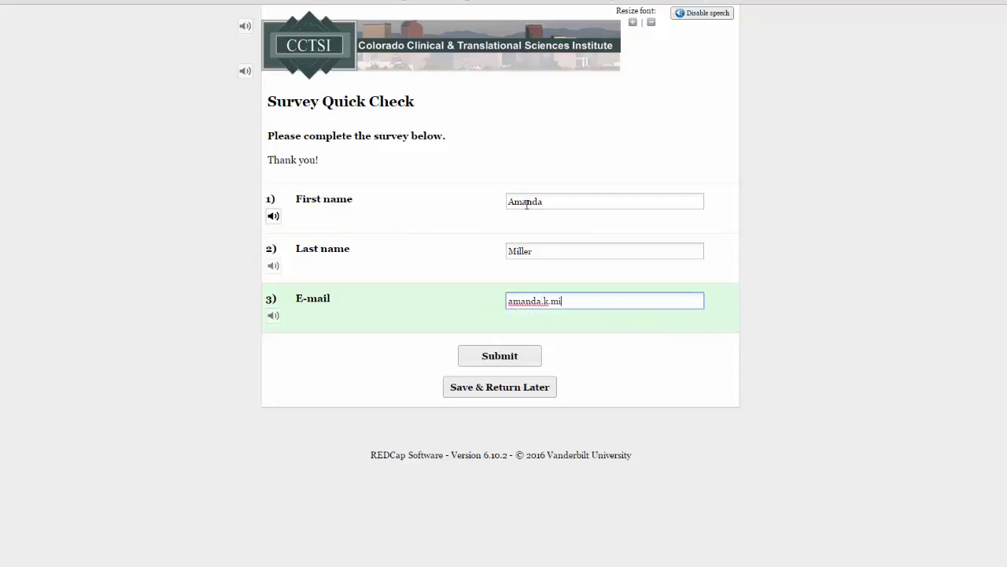
pyautogui.click(522, 361)
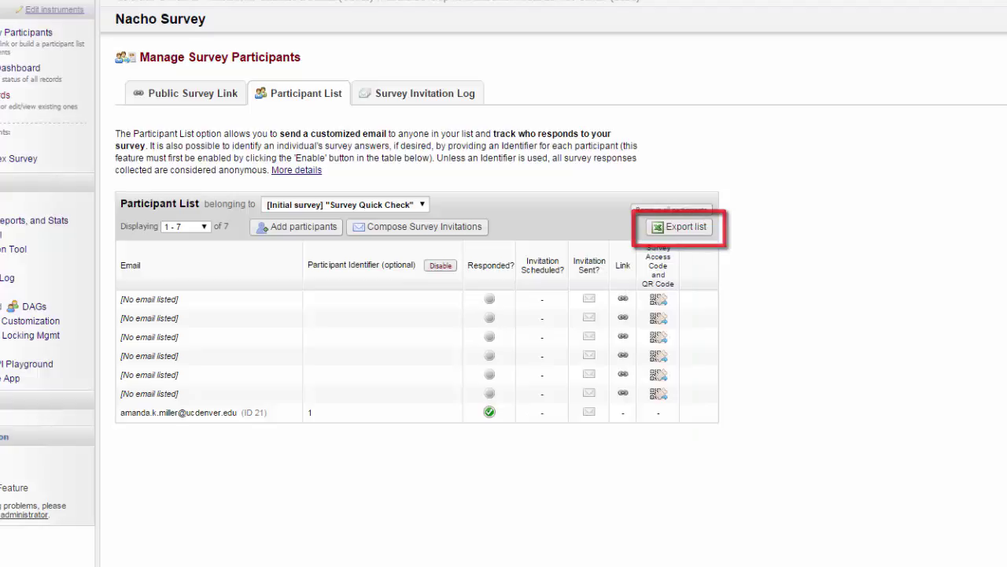
# - Review the Survey Invitation Log, which lists no invitations
pyautogui.click(366, 96)
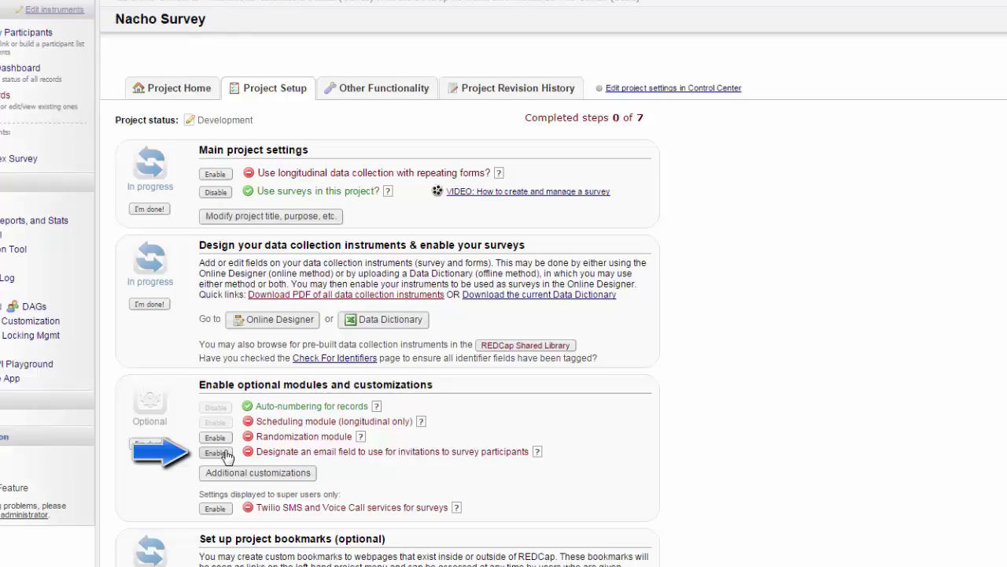
# - Designate the E-mail field for survey invitations and save the setting
pyautogui.click(216, 454)
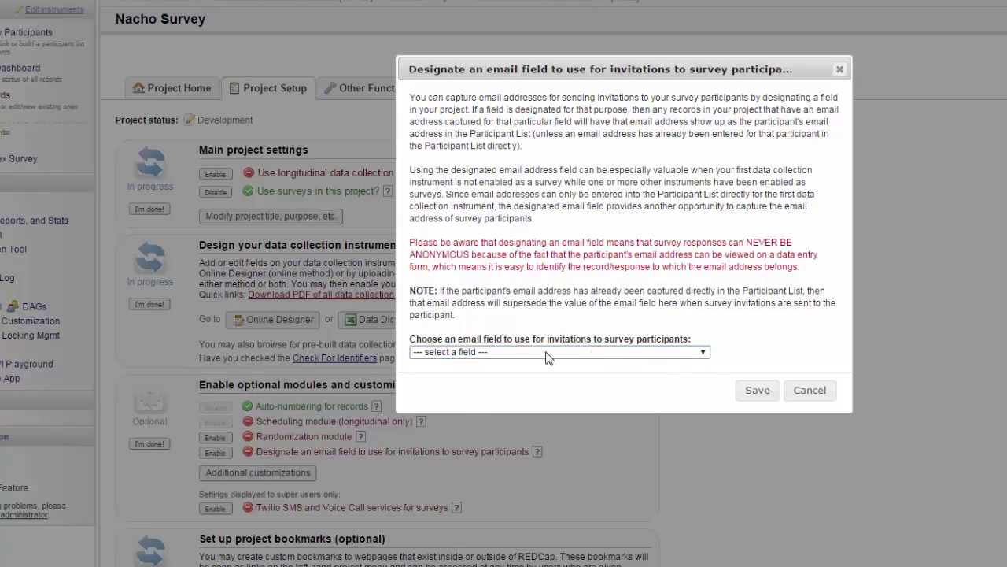
pyautogui.click(705, 355)
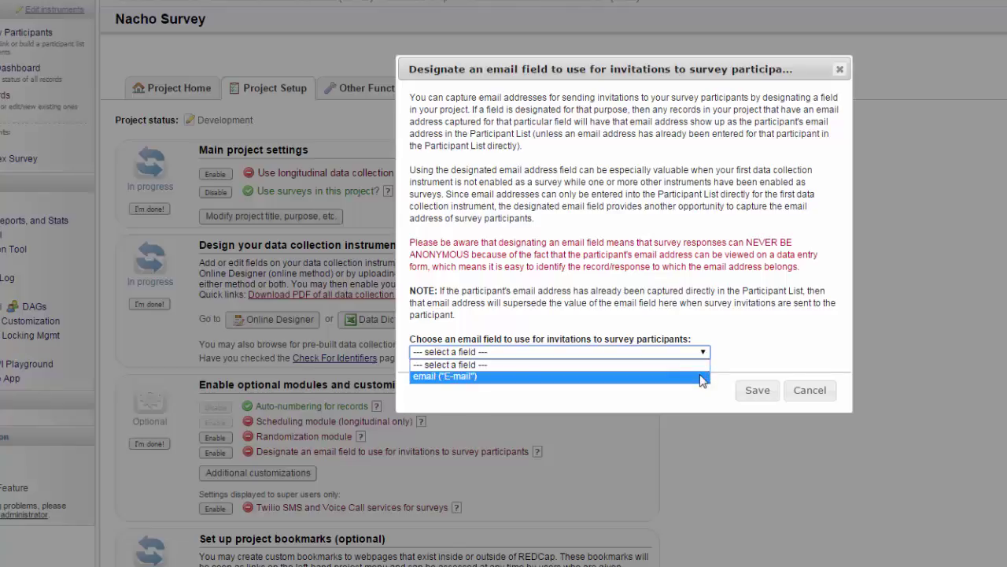
pyautogui.click(704, 376)
pyautogui.click(756, 390)
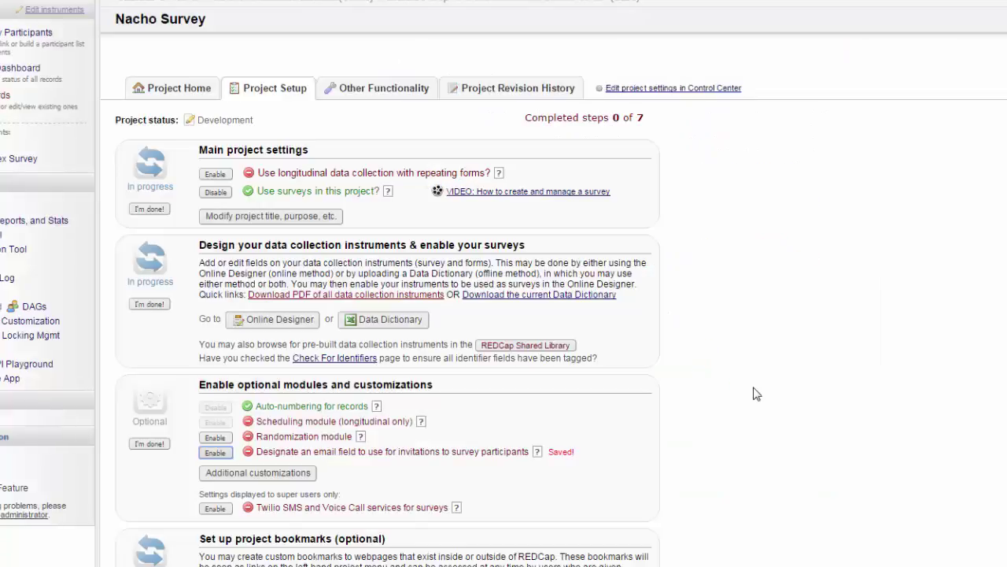
pyautogui.click(28, 33)
# - View the Nacho Craving Index Survey participant list, then go to the Online Designer
pyautogui.click(268, 94)
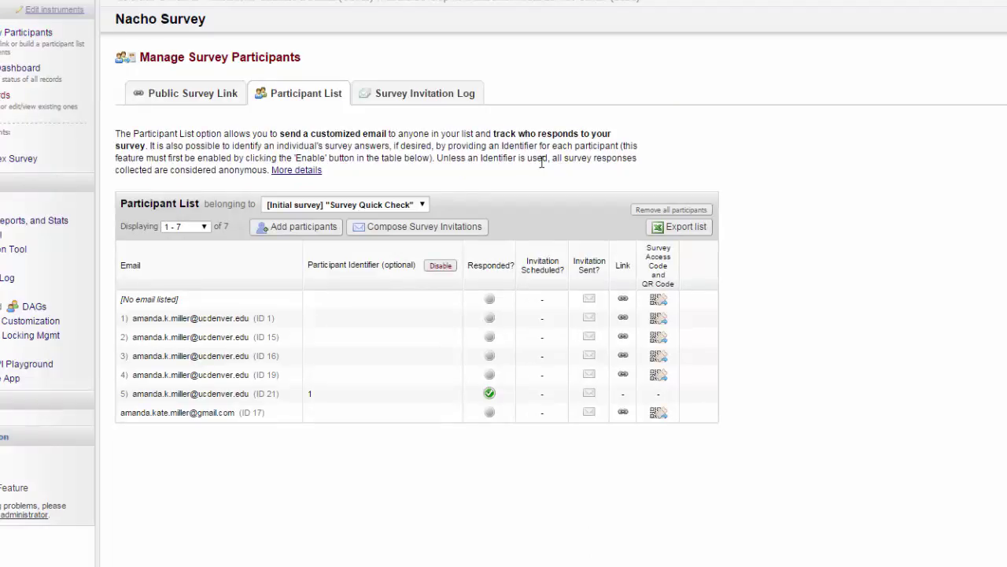
pyautogui.click(425, 204)
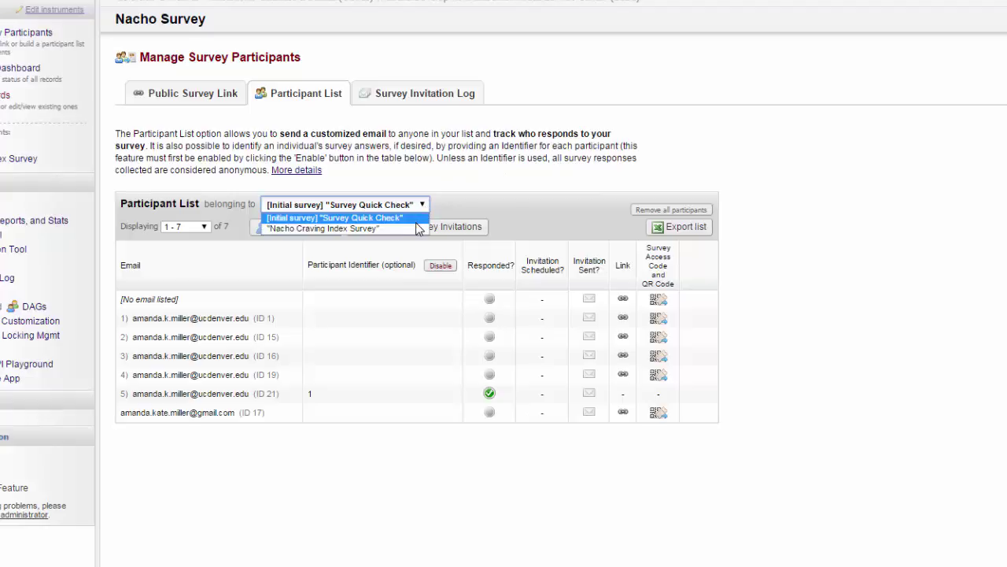
pyautogui.click(420, 229)
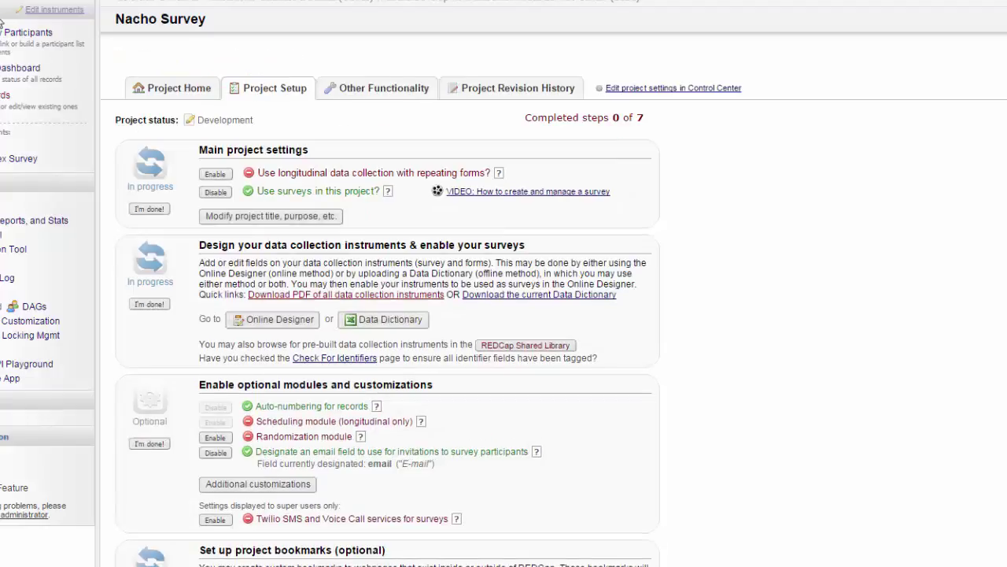
pyautogui.click(307, 325)
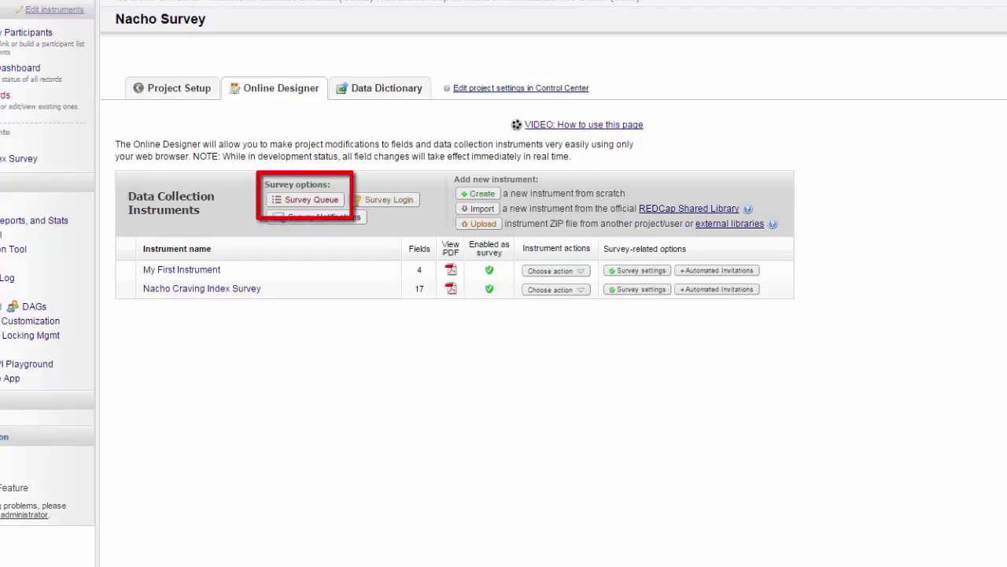
# - Activate Nacho Craving Index Survey in the queue, auto-starting after Survey Quick Check completes
pyautogui.click(290, 199)
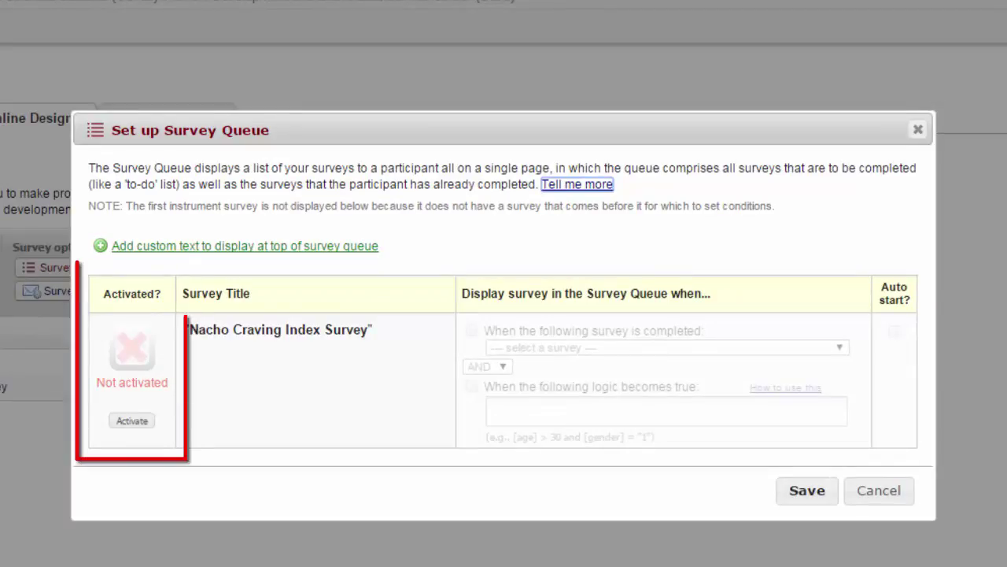
pyautogui.click(132, 421)
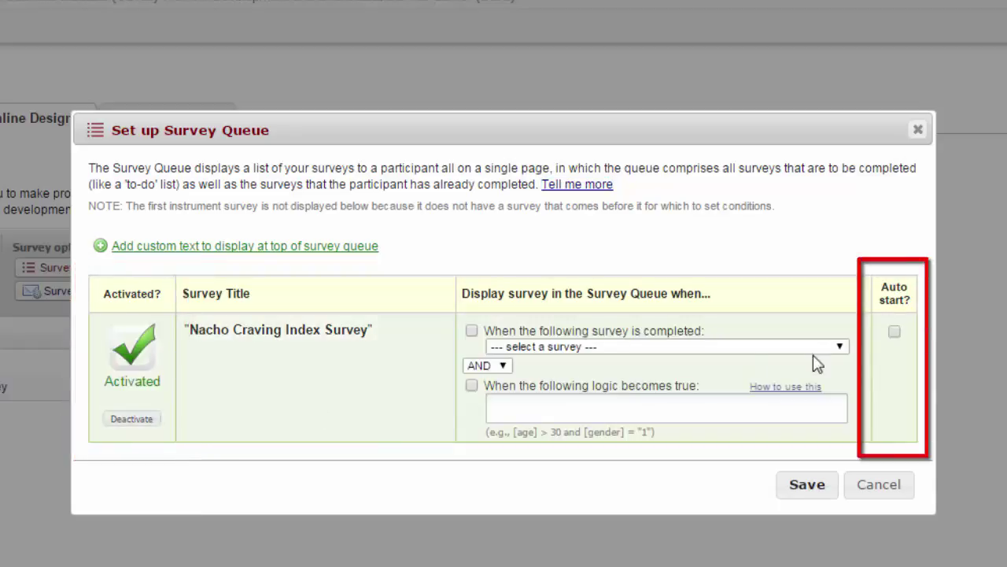
pyautogui.click(894, 332)
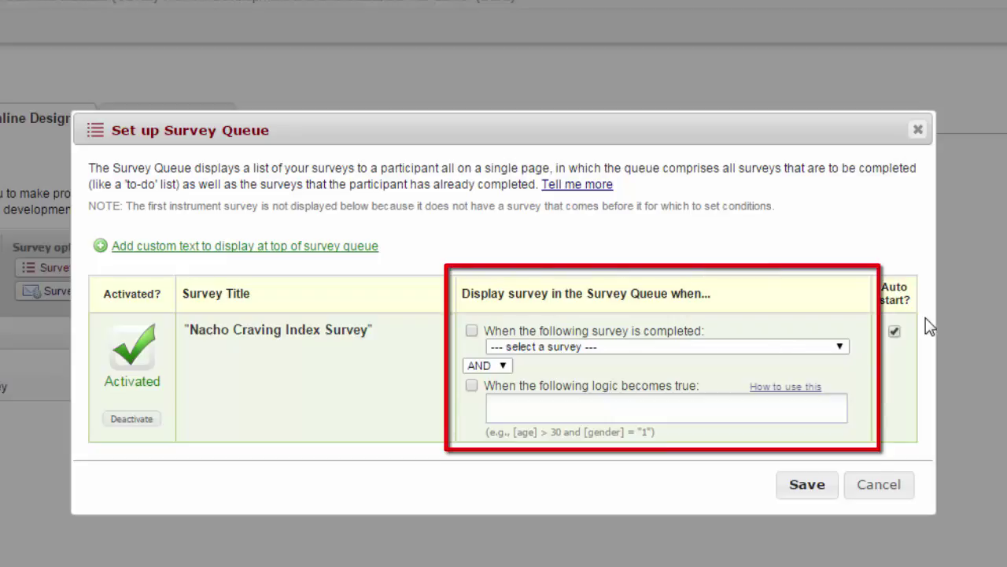
pyautogui.click(472, 331)
pyautogui.click(547, 348)
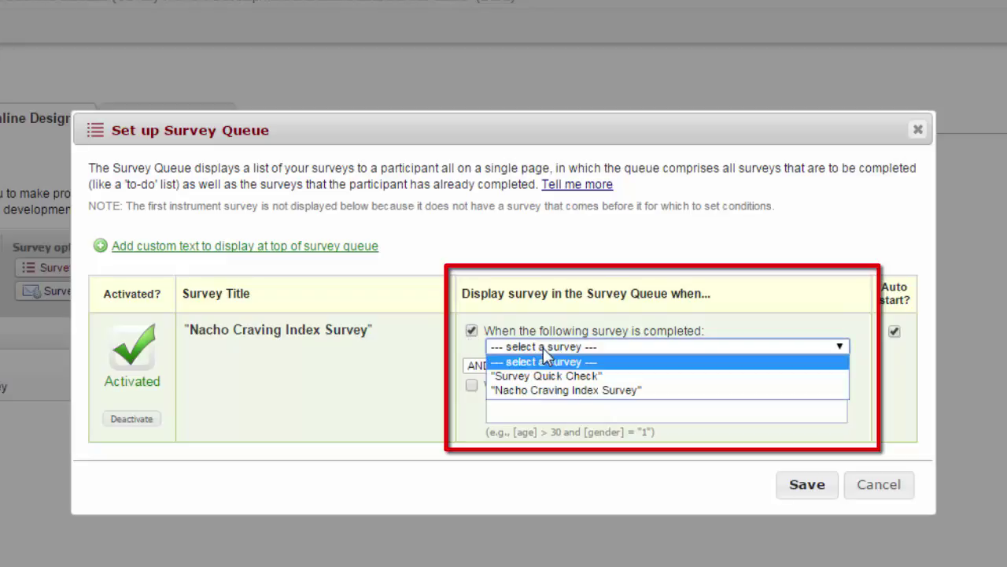
pyautogui.click(676, 377)
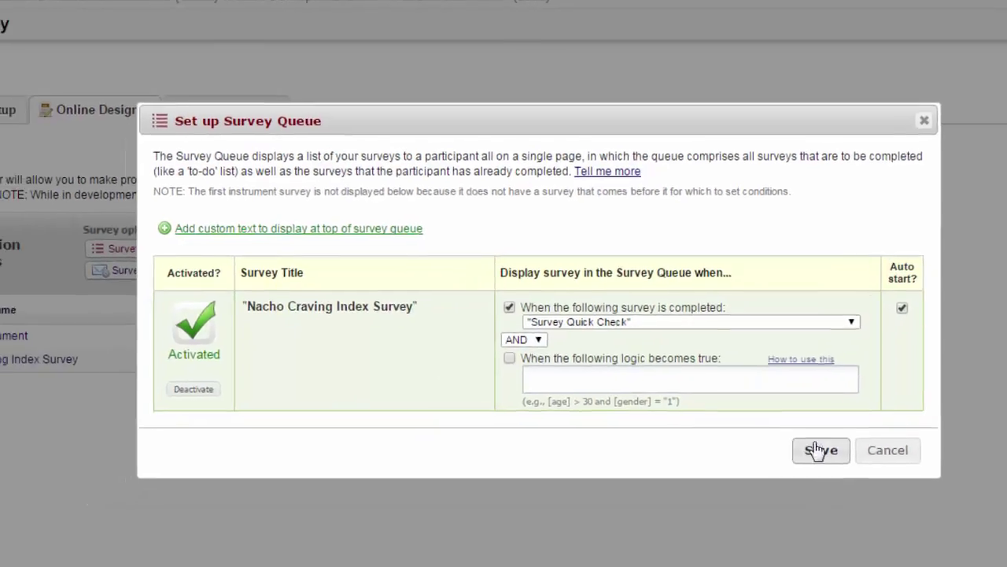
pyautogui.click(807, 484)
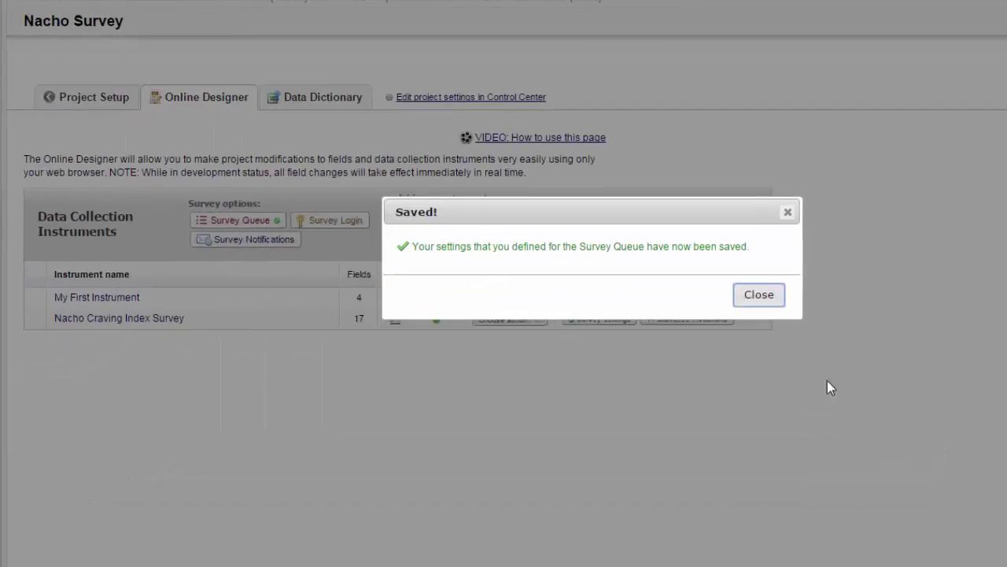
pyautogui.click(771, 298)
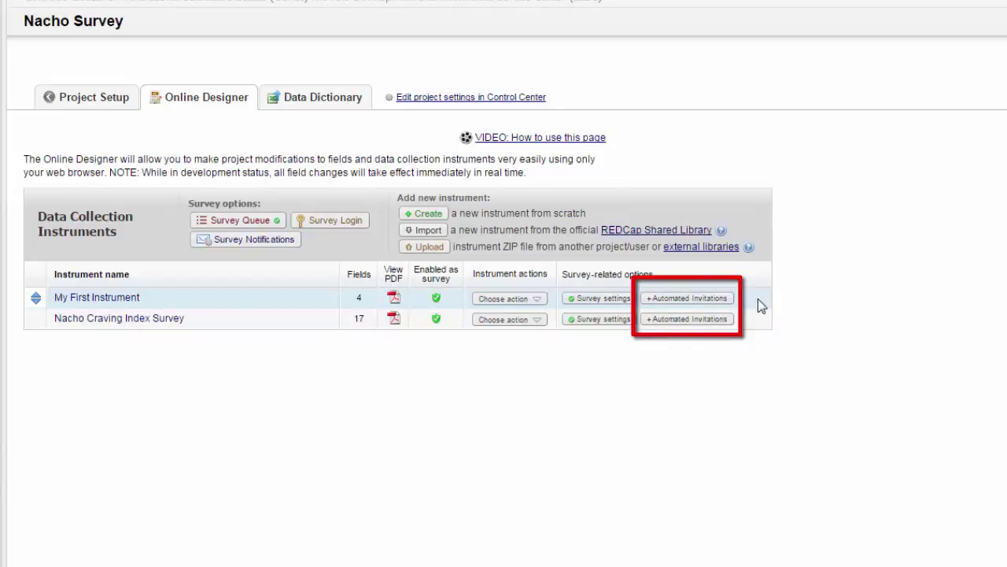
# - Save the Nacho Craving Index Survey automated invitations with the status Not Active
pyautogui.click(689, 320)
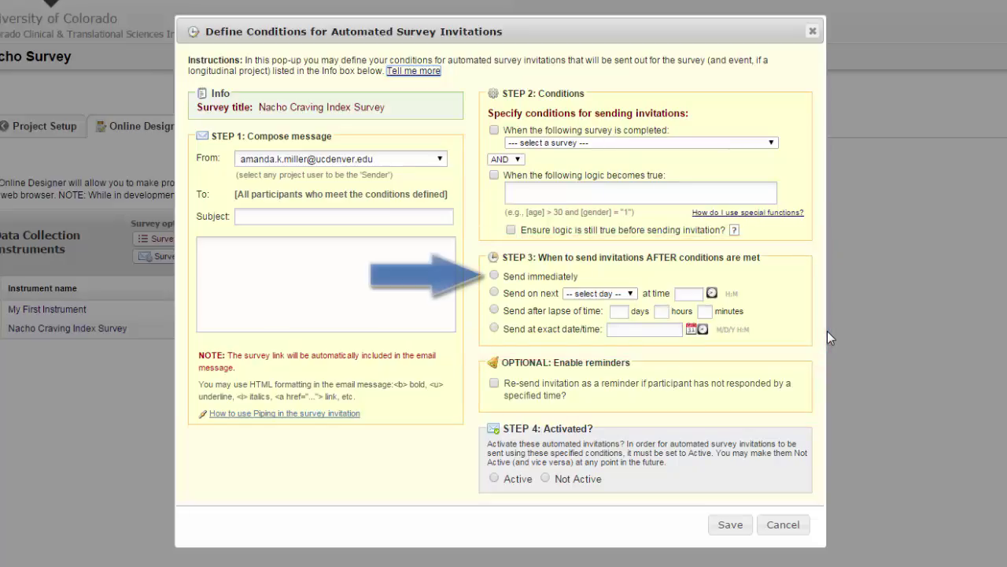
pyautogui.click(629, 294)
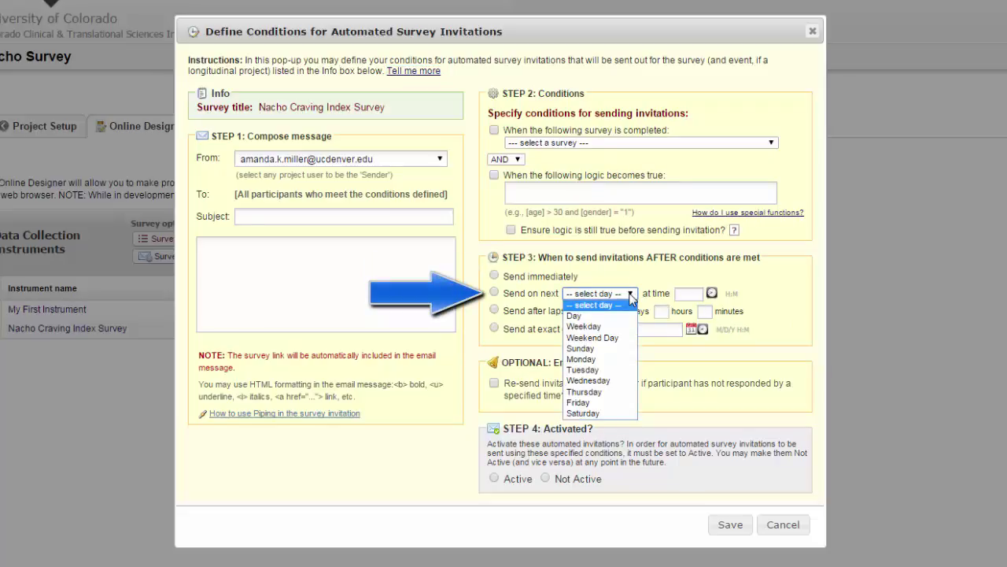
pyautogui.click(803, 293)
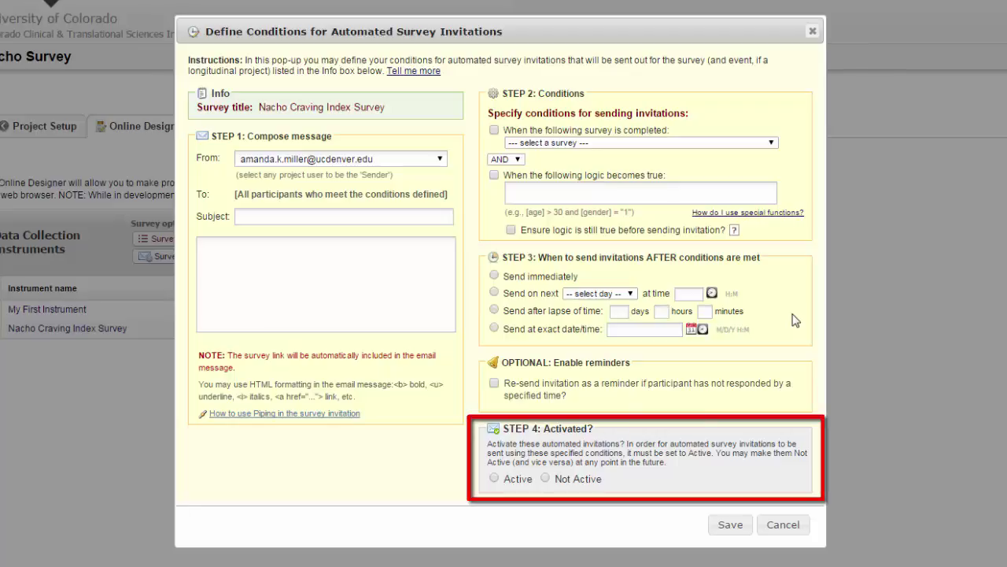
pyautogui.click(496, 478)
pyautogui.click(546, 479)
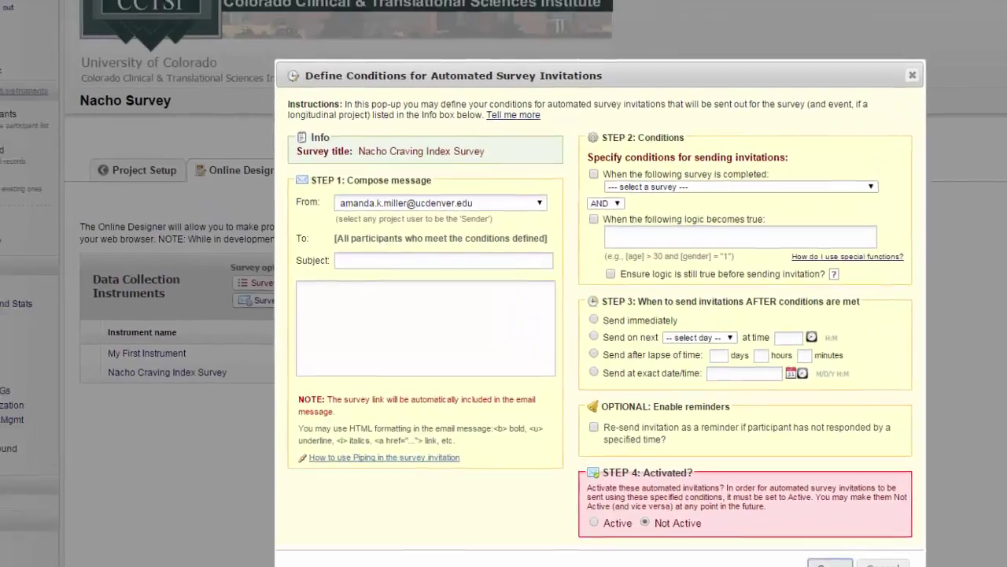
pyautogui.click(829, 564)
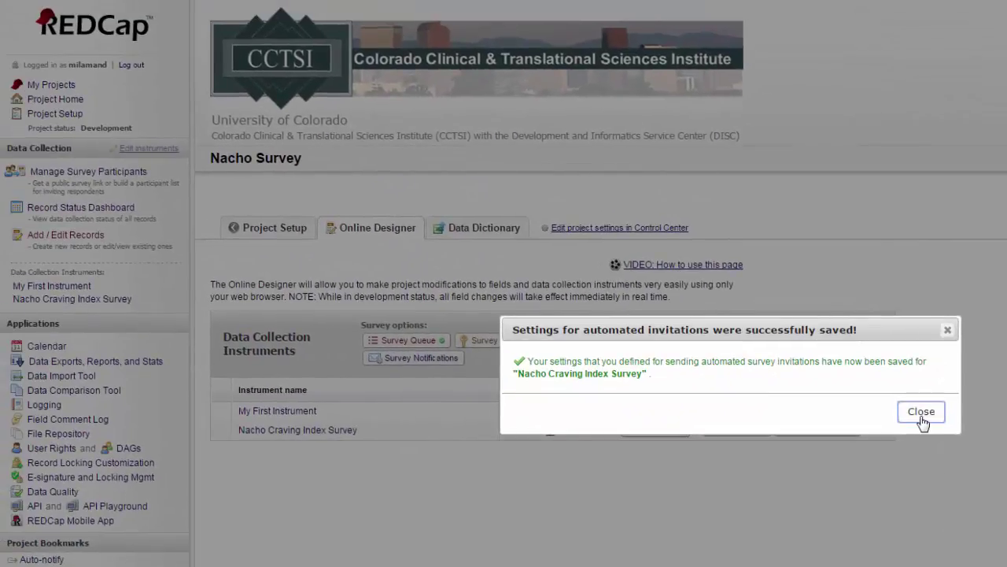
pyautogui.click(921, 414)
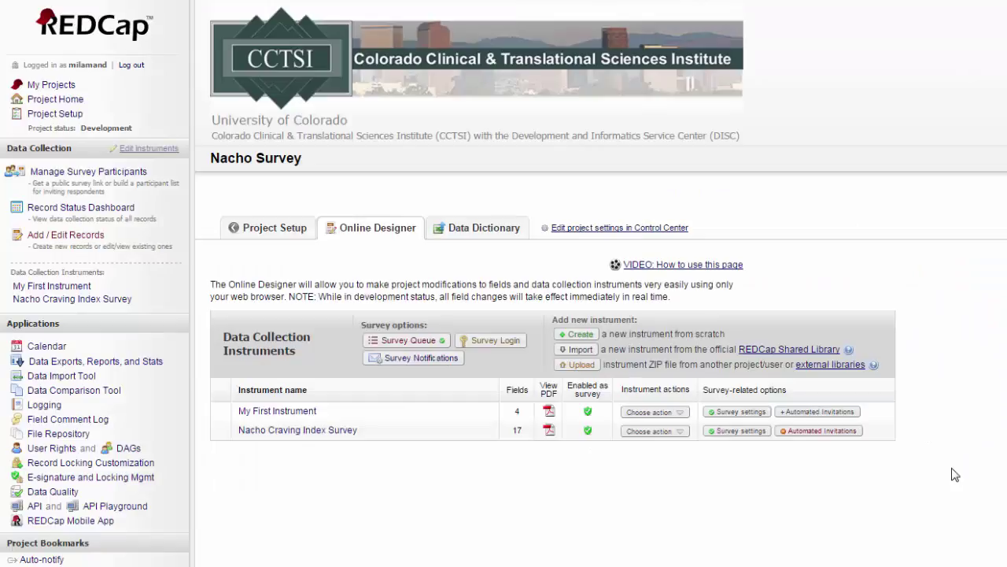